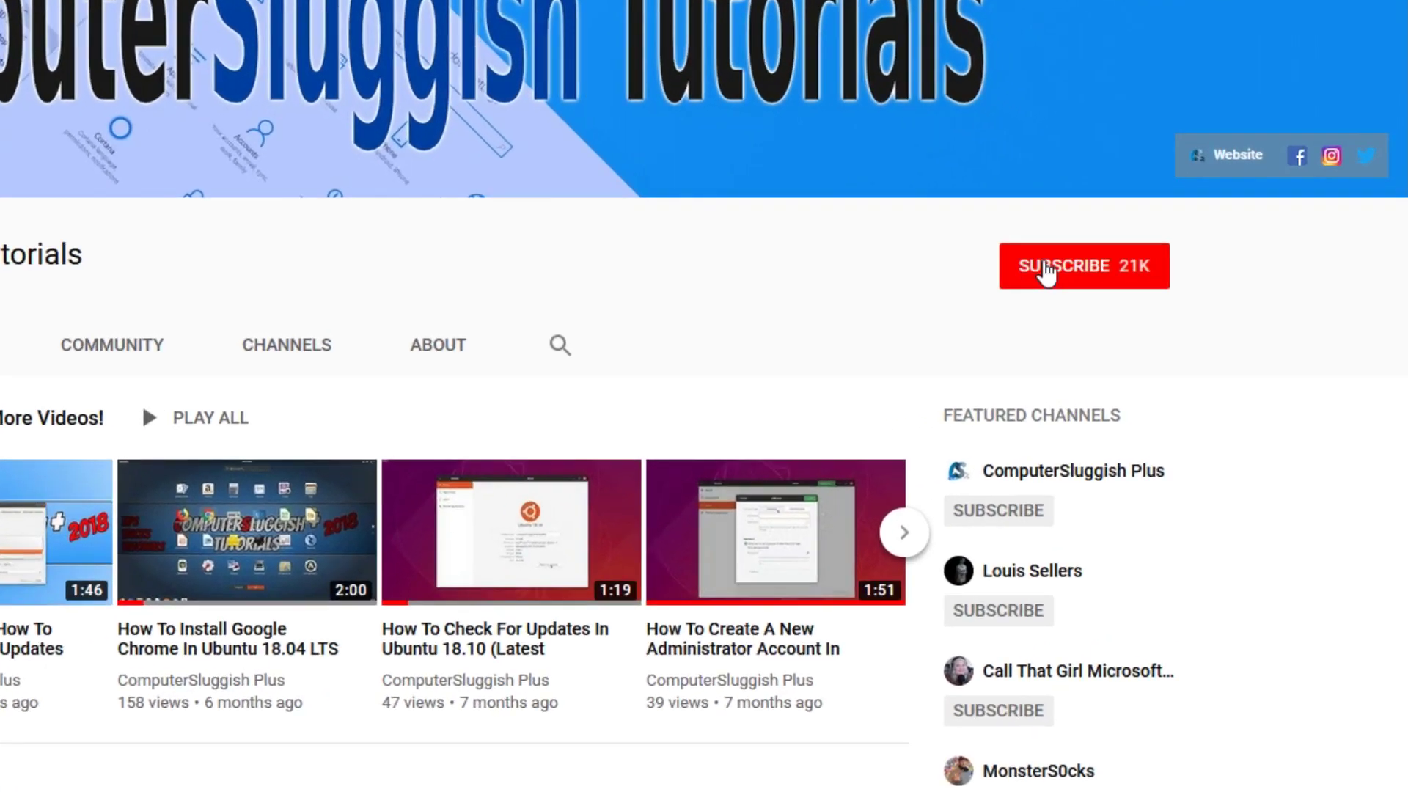
# Subscribe to the tutorials channel and switch its notification bell to all notifications.
pyautogui.click(1098, 275)
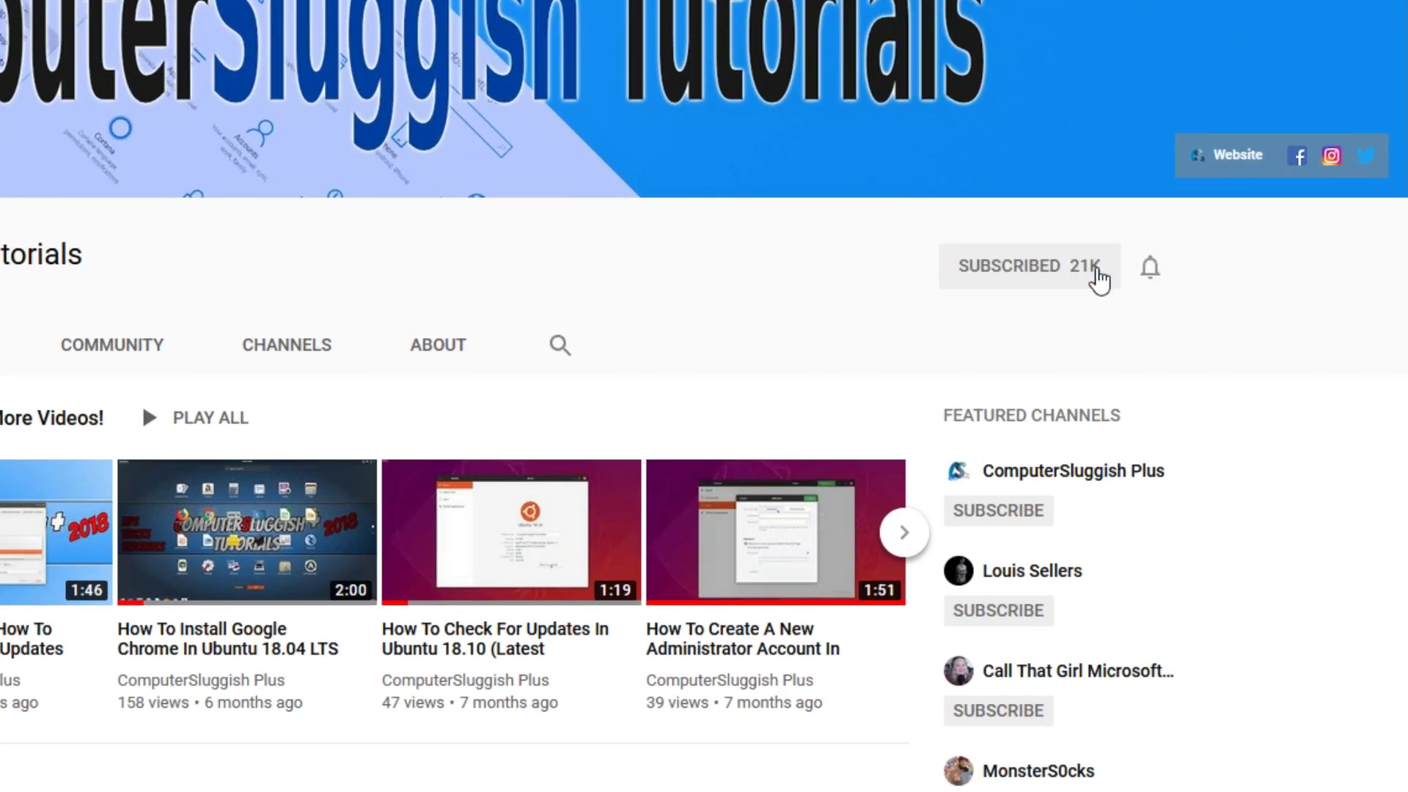
pyautogui.click(1152, 276)
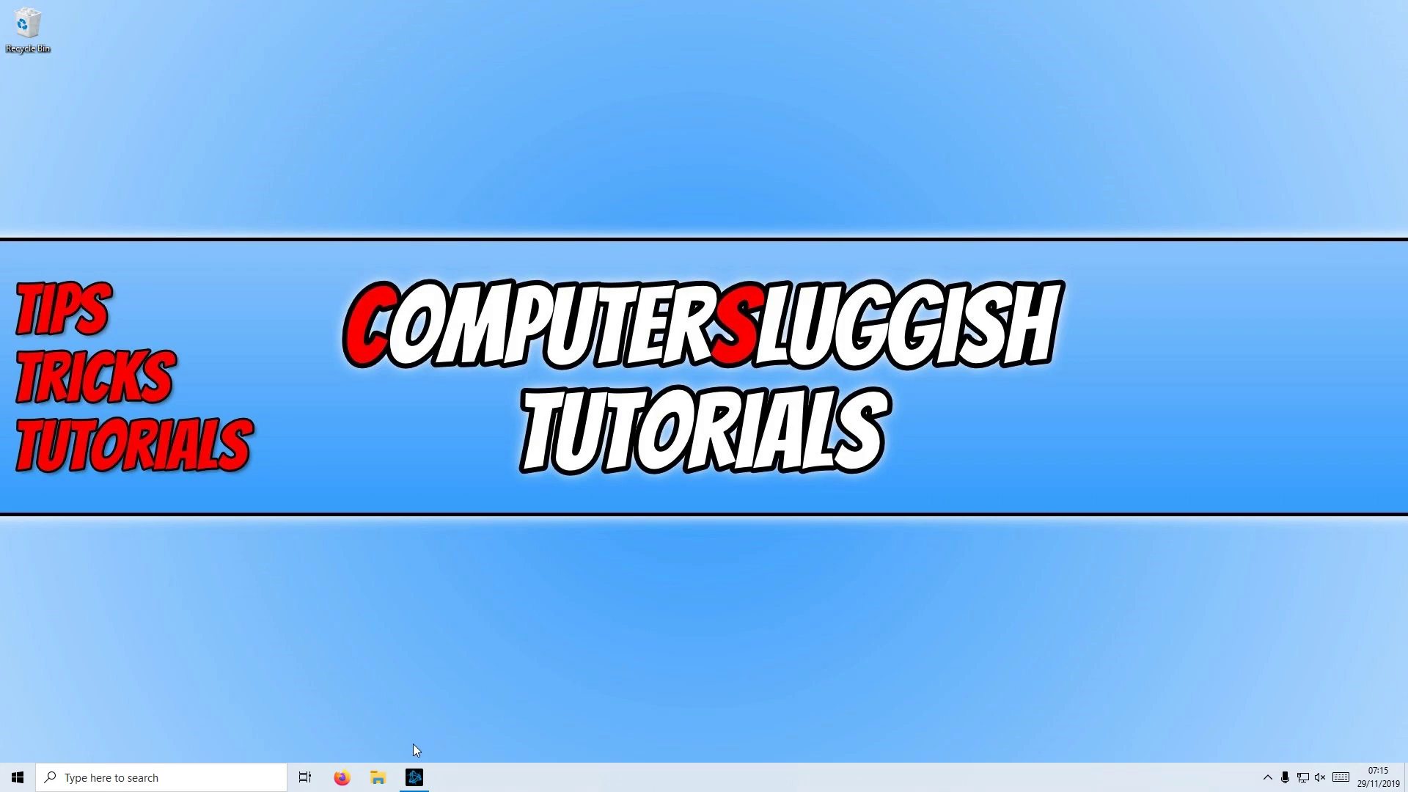
# Open This PC's System Properties, go to Performance Options' Advanced tab and open Virtual Memory.
pyautogui.click(378, 777)
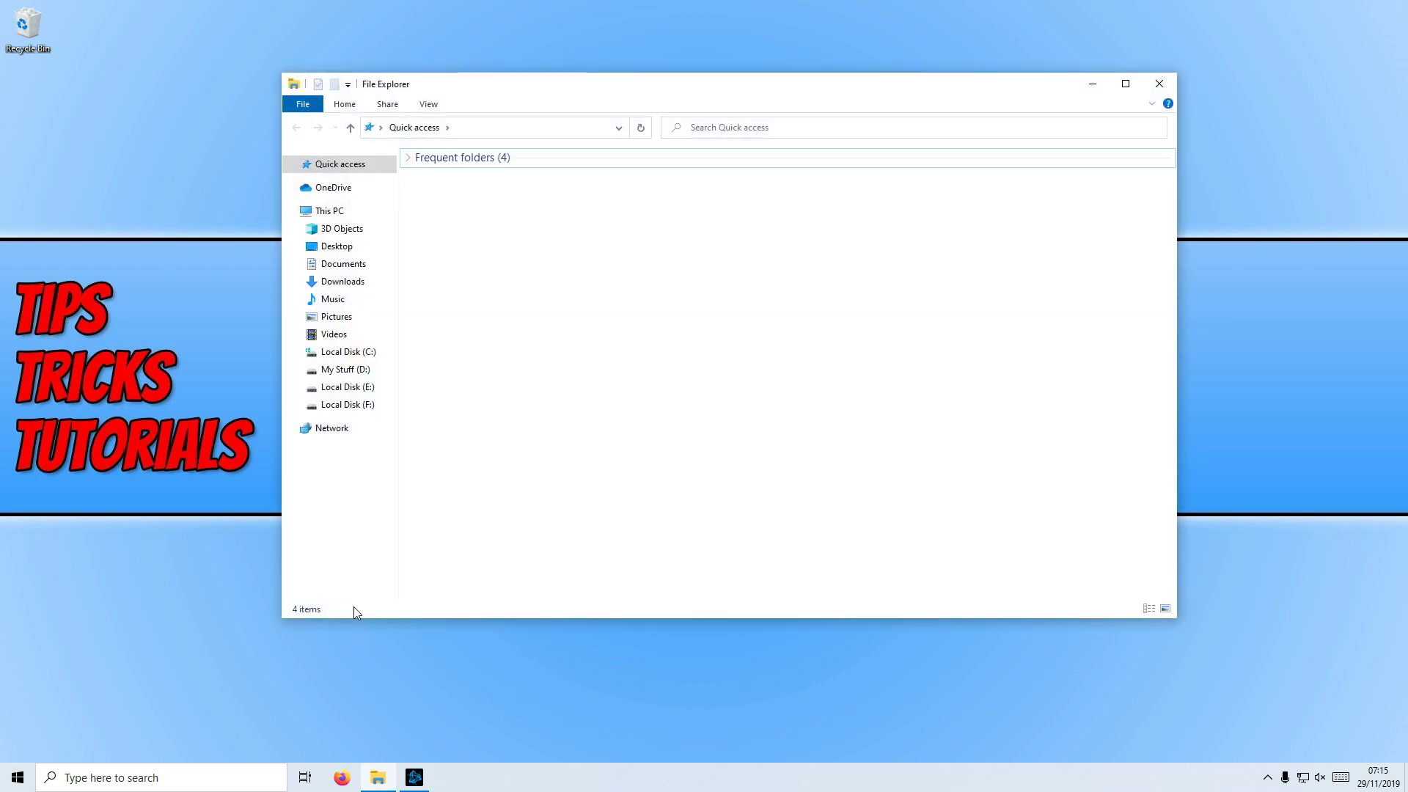
pyautogui.rightClick(339, 212)
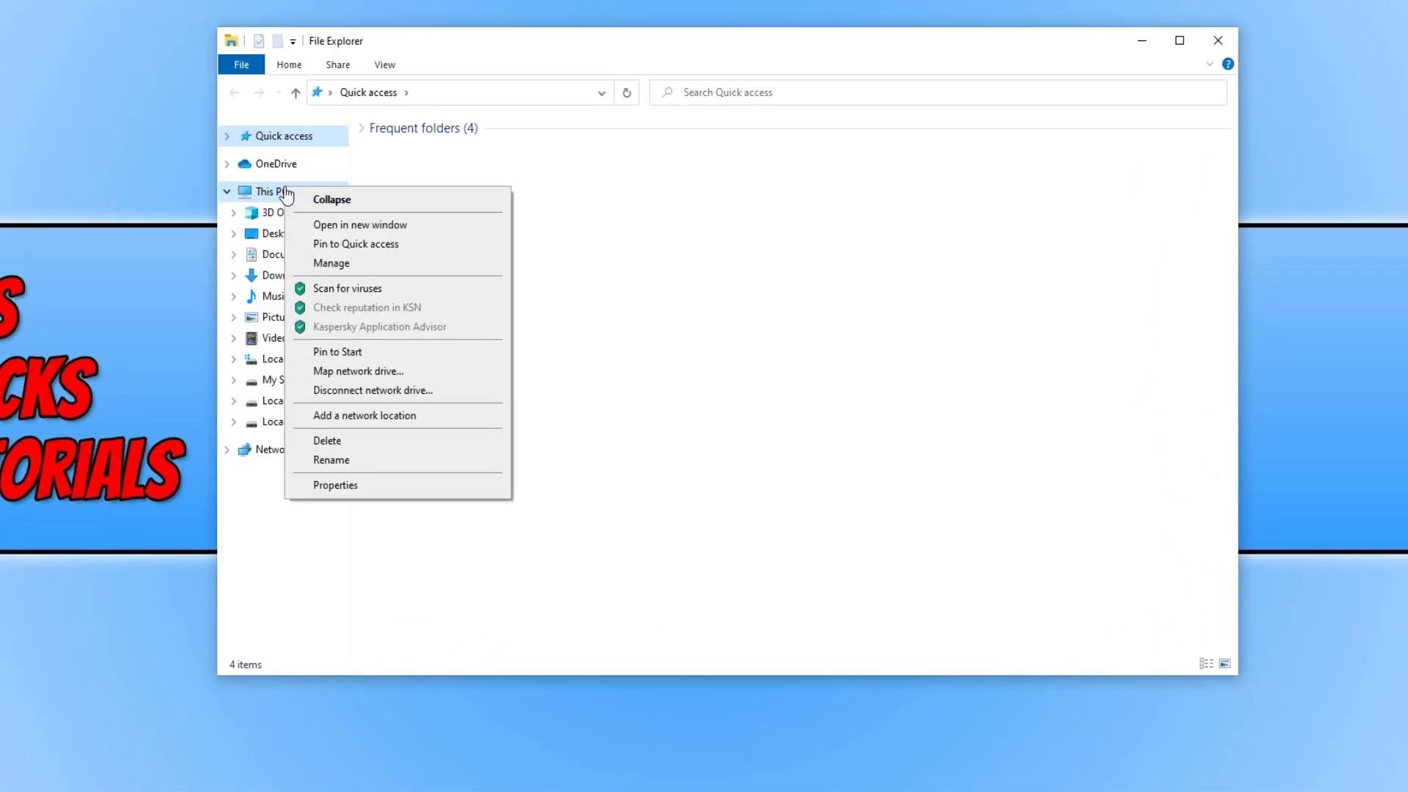
pyautogui.click(386, 487)
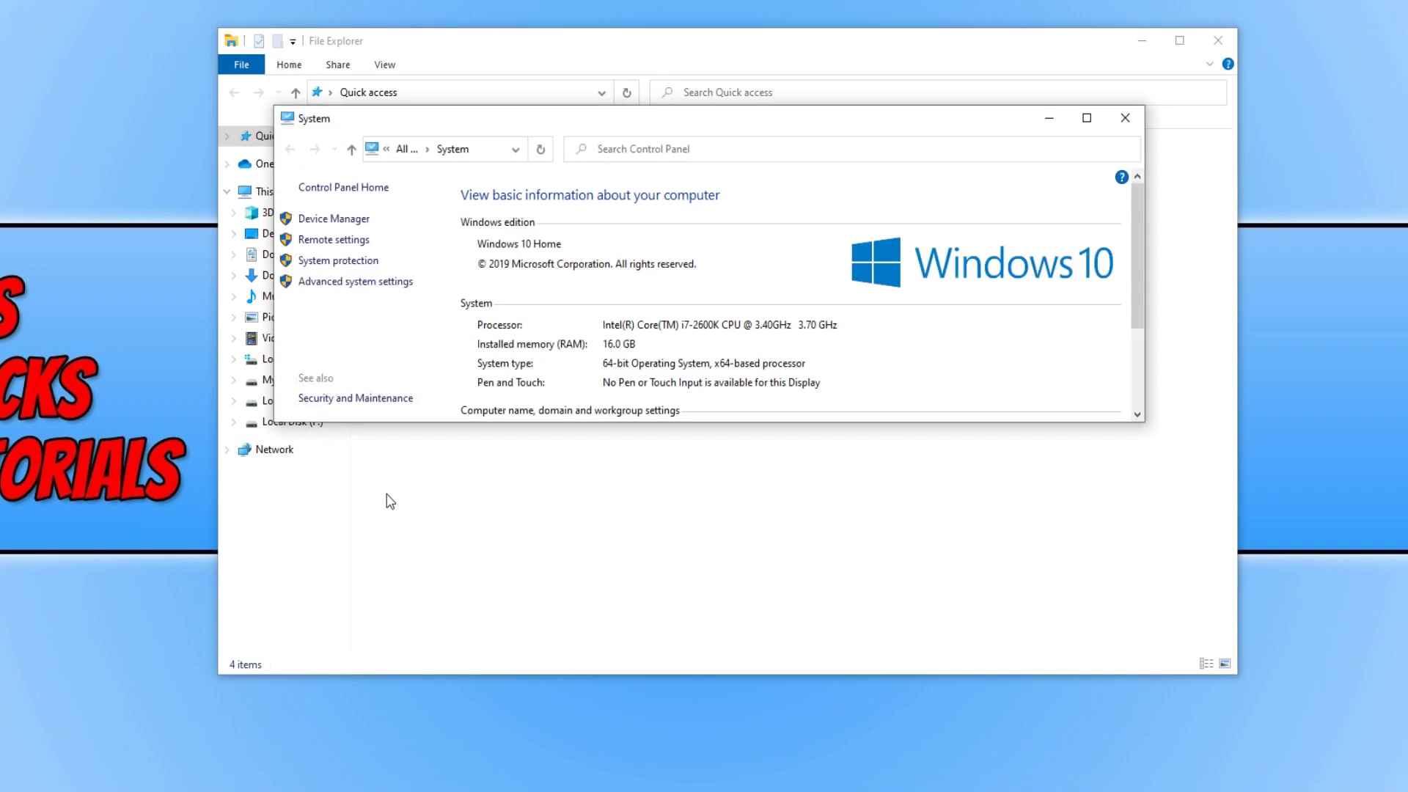
pyautogui.click(390, 283)
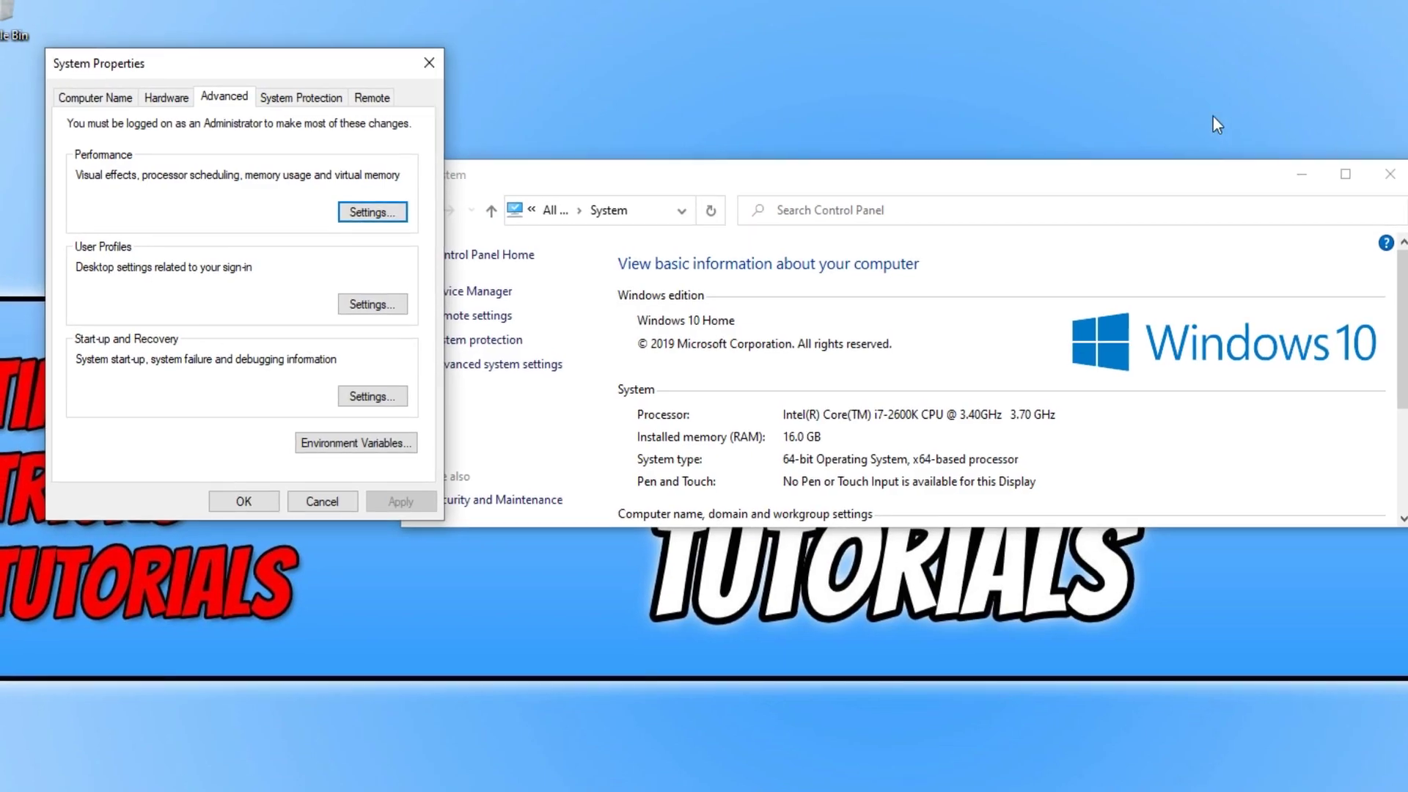
pyautogui.click(1301, 175)
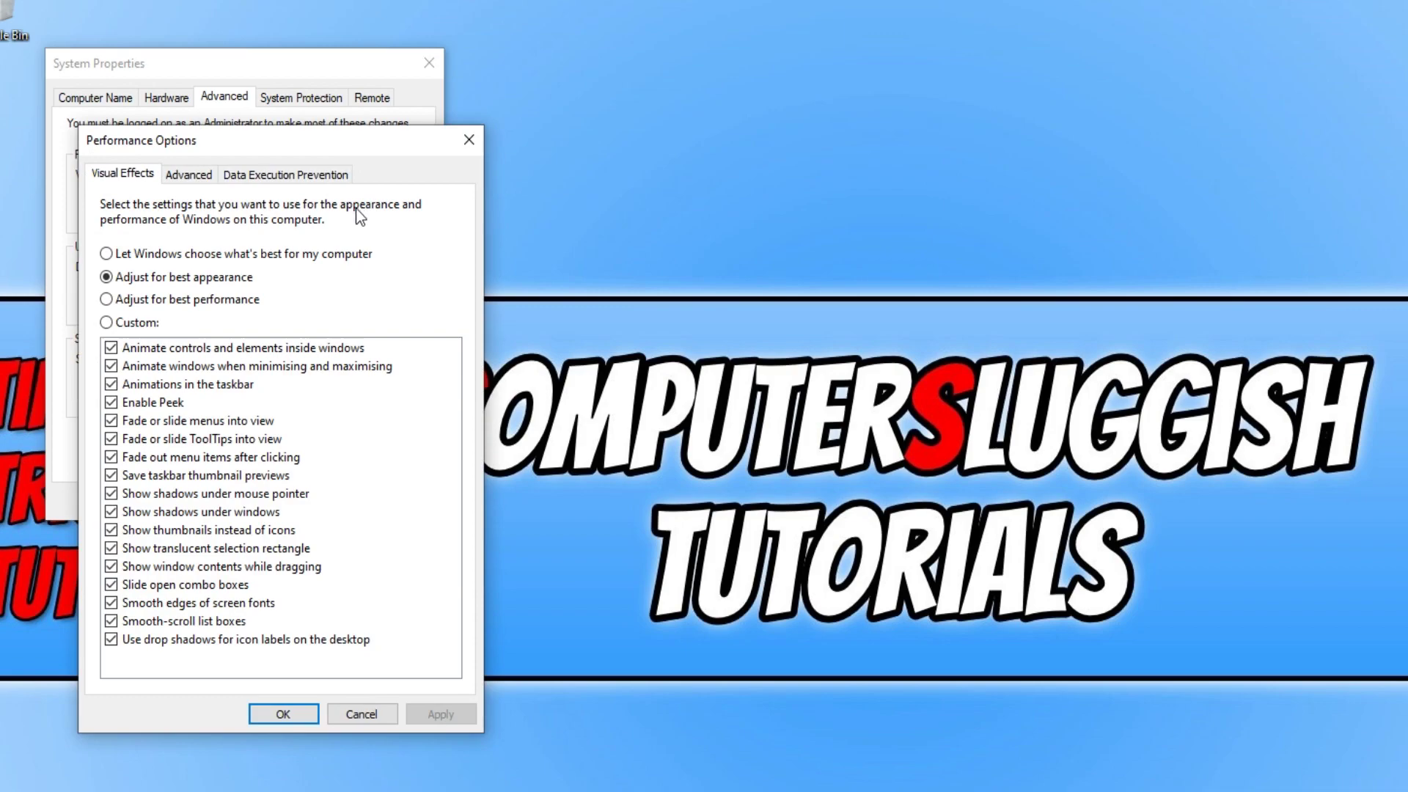
pyautogui.click(201, 179)
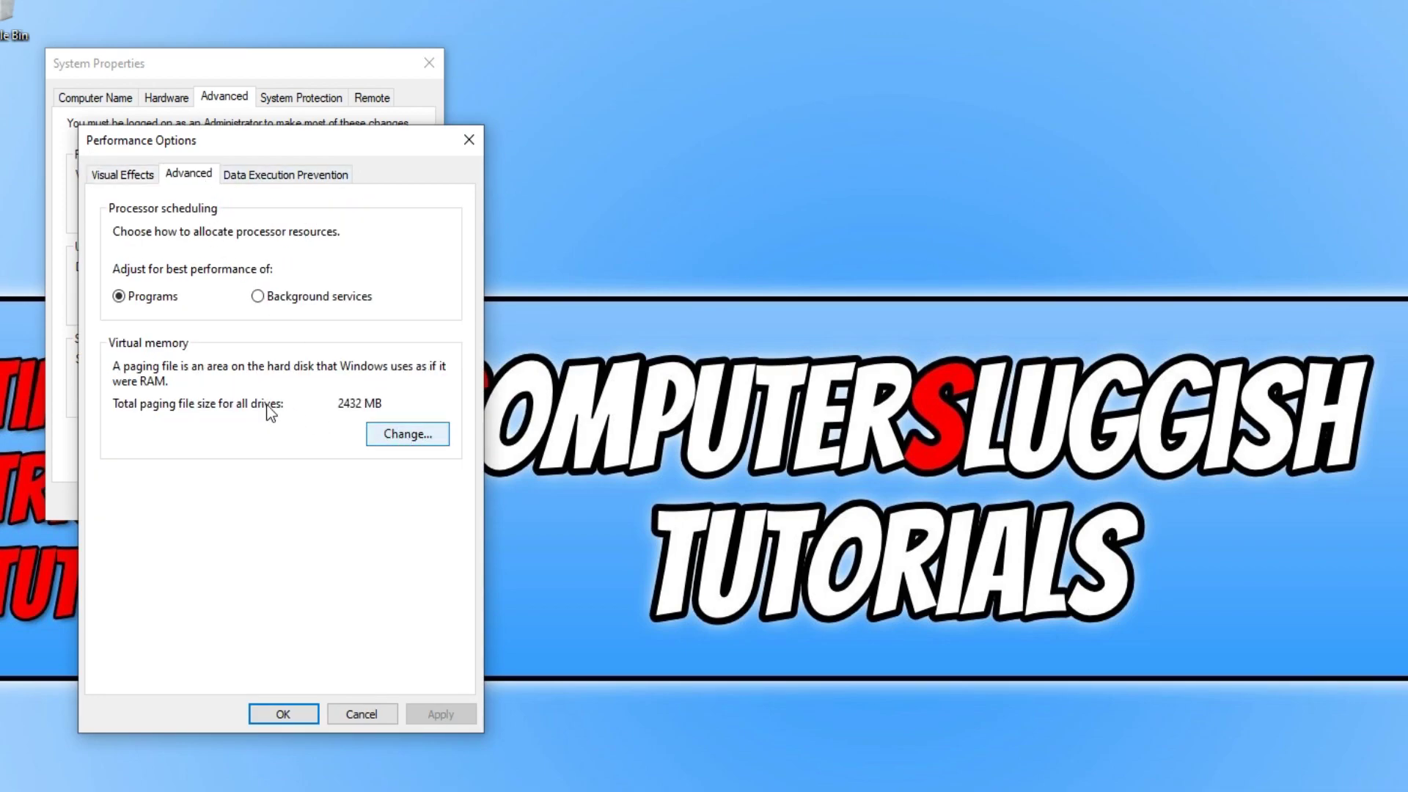
pyautogui.click(404, 435)
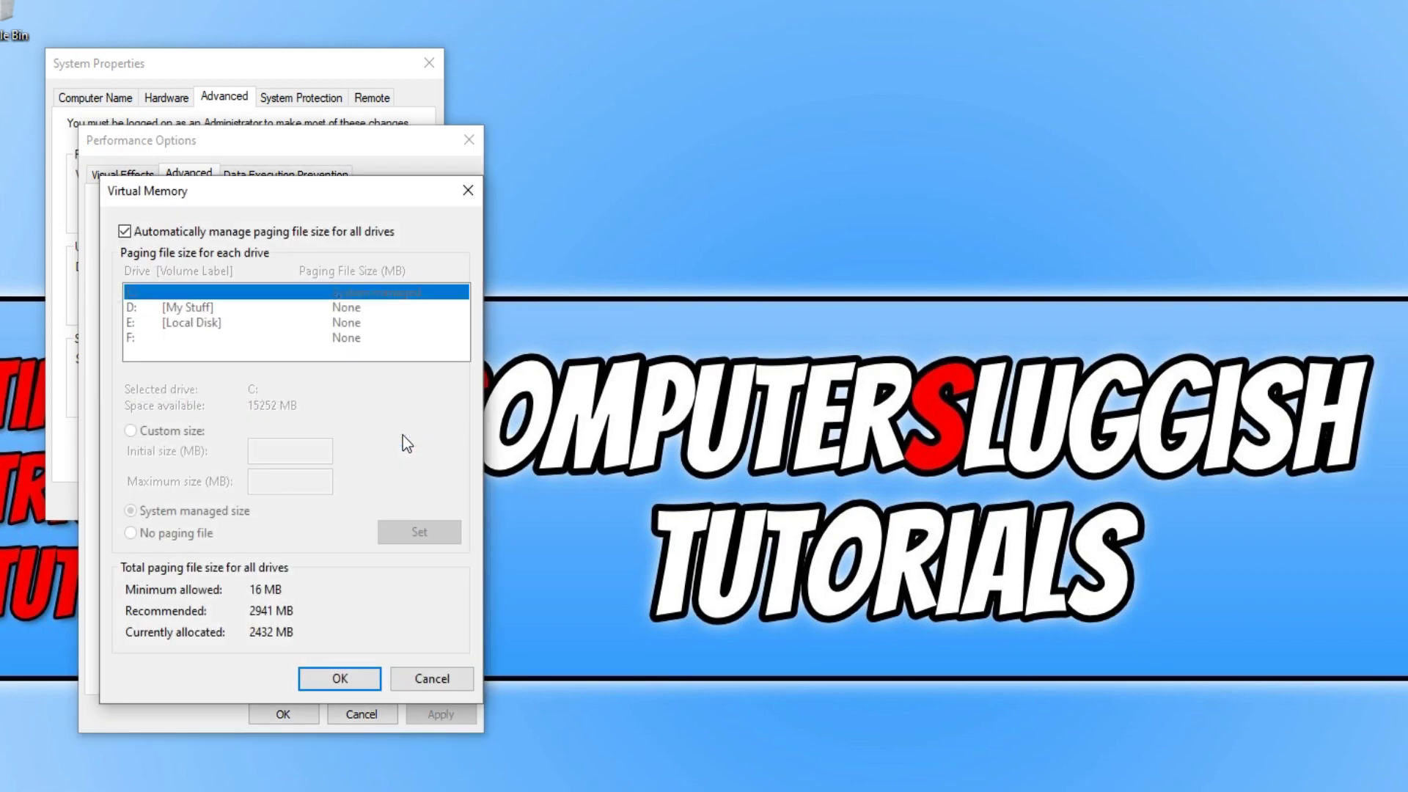
# Turn off automatic paging file management and give C: a 2941 MB initial and maximum size.
pyautogui.click(231, 236)
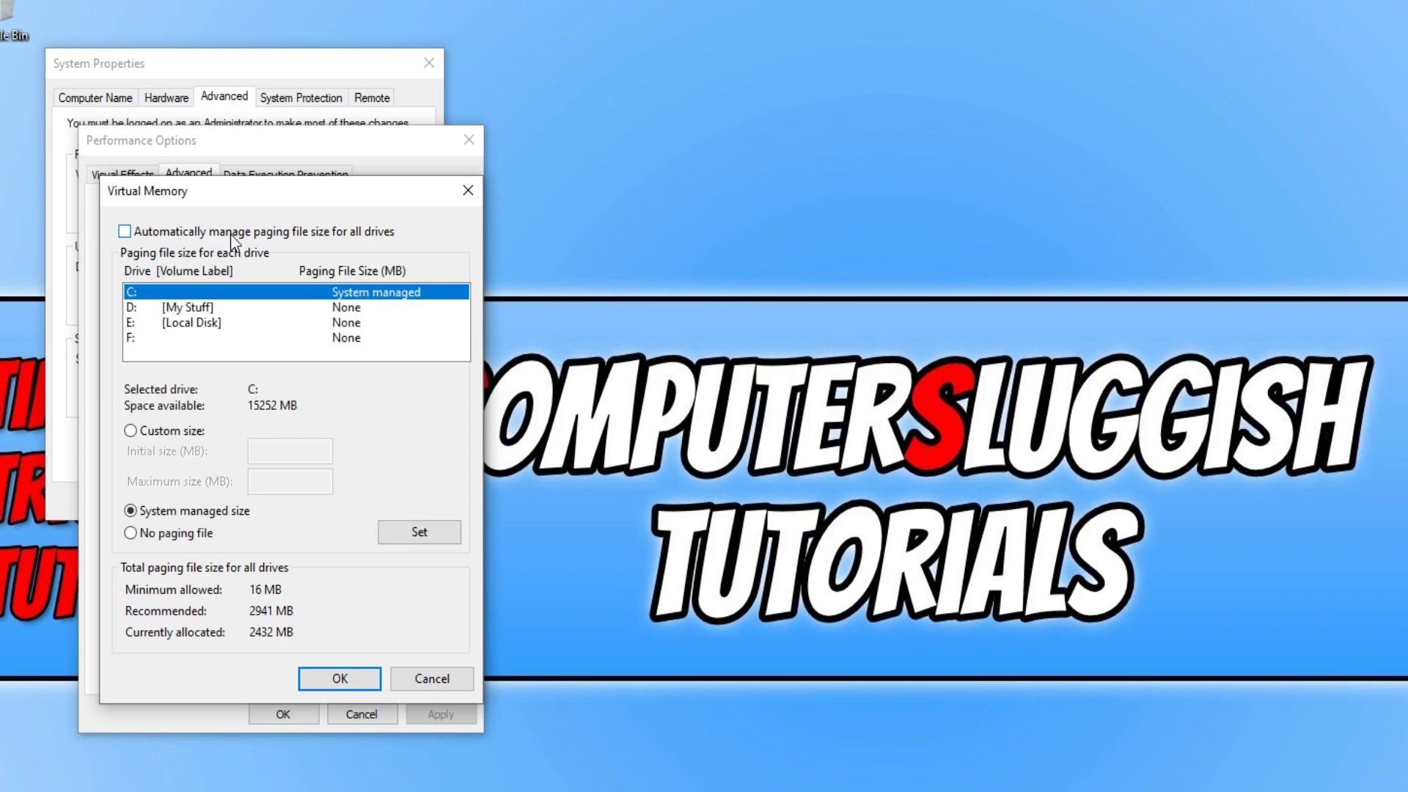
pyautogui.click(169, 433)
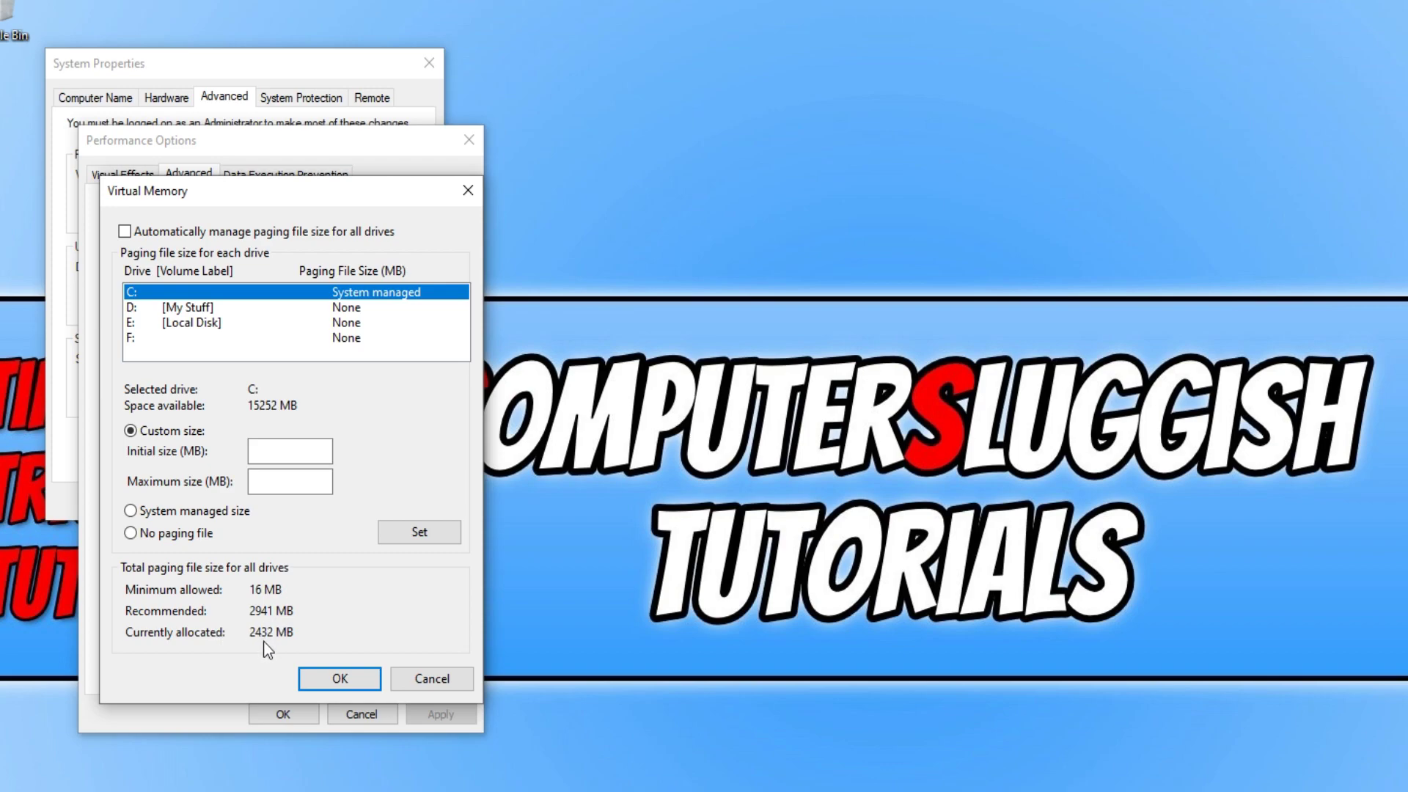
pyautogui.click(298, 452)
pyautogui.click(297, 475)
pyautogui.write('2941')
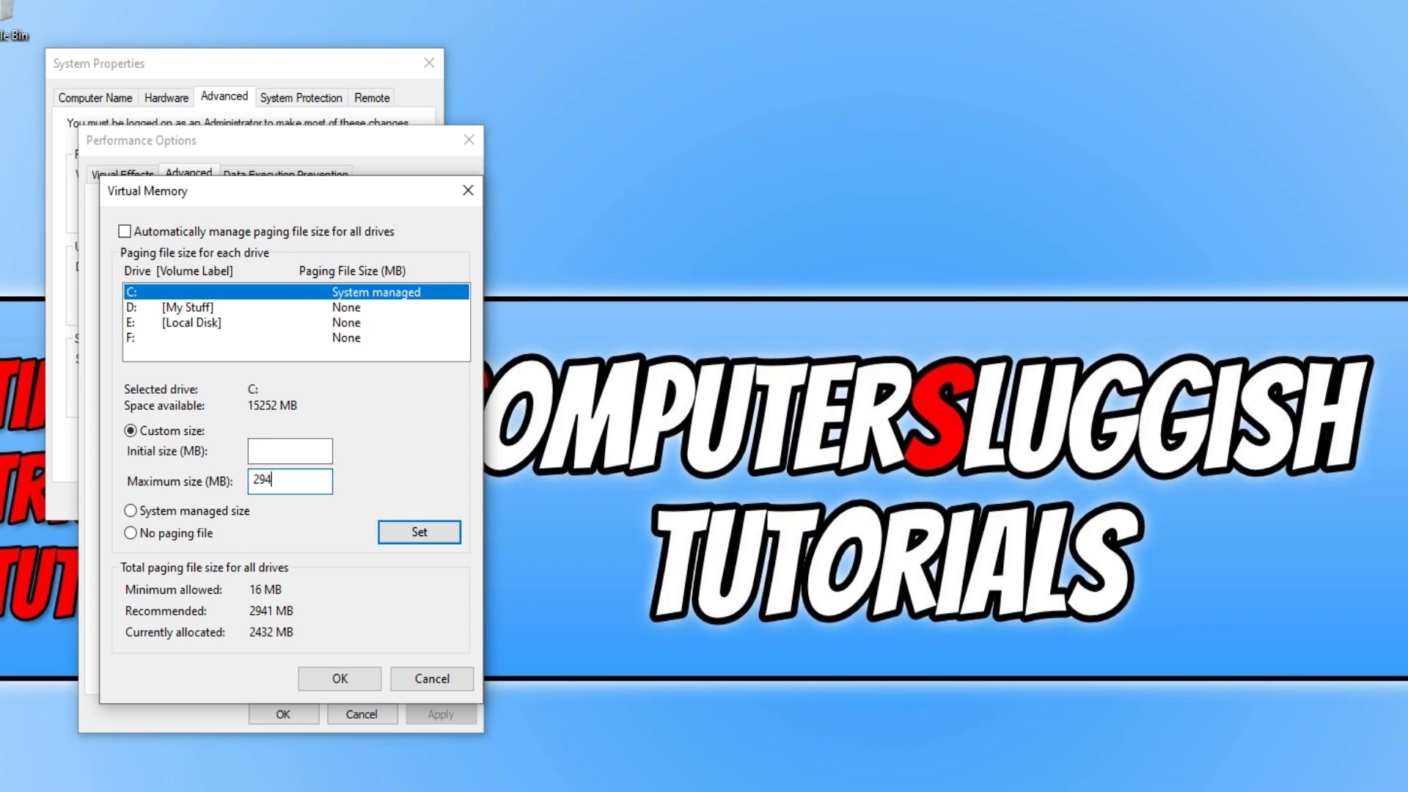
pyautogui.click(292, 452)
pyautogui.write('2941')
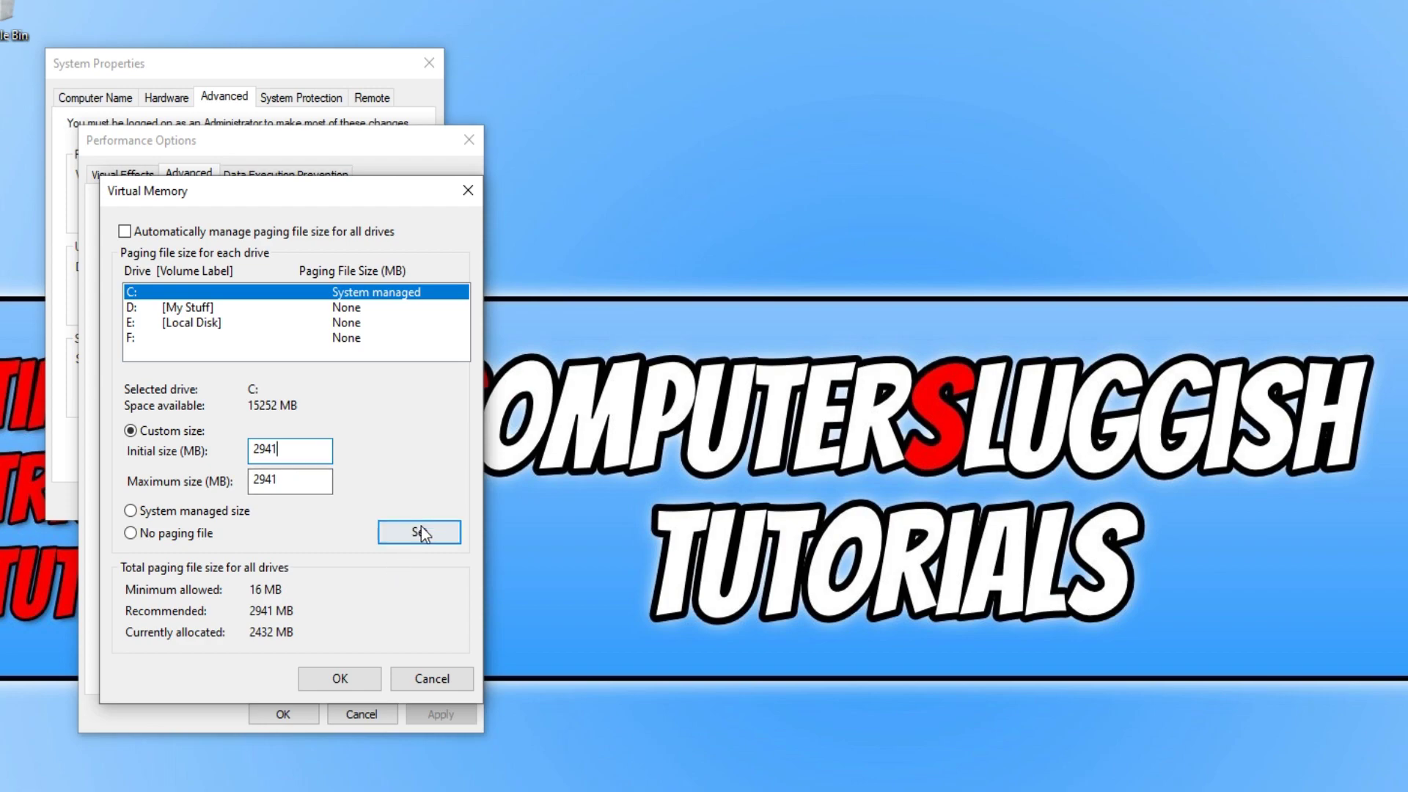
pyautogui.click(419, 532)
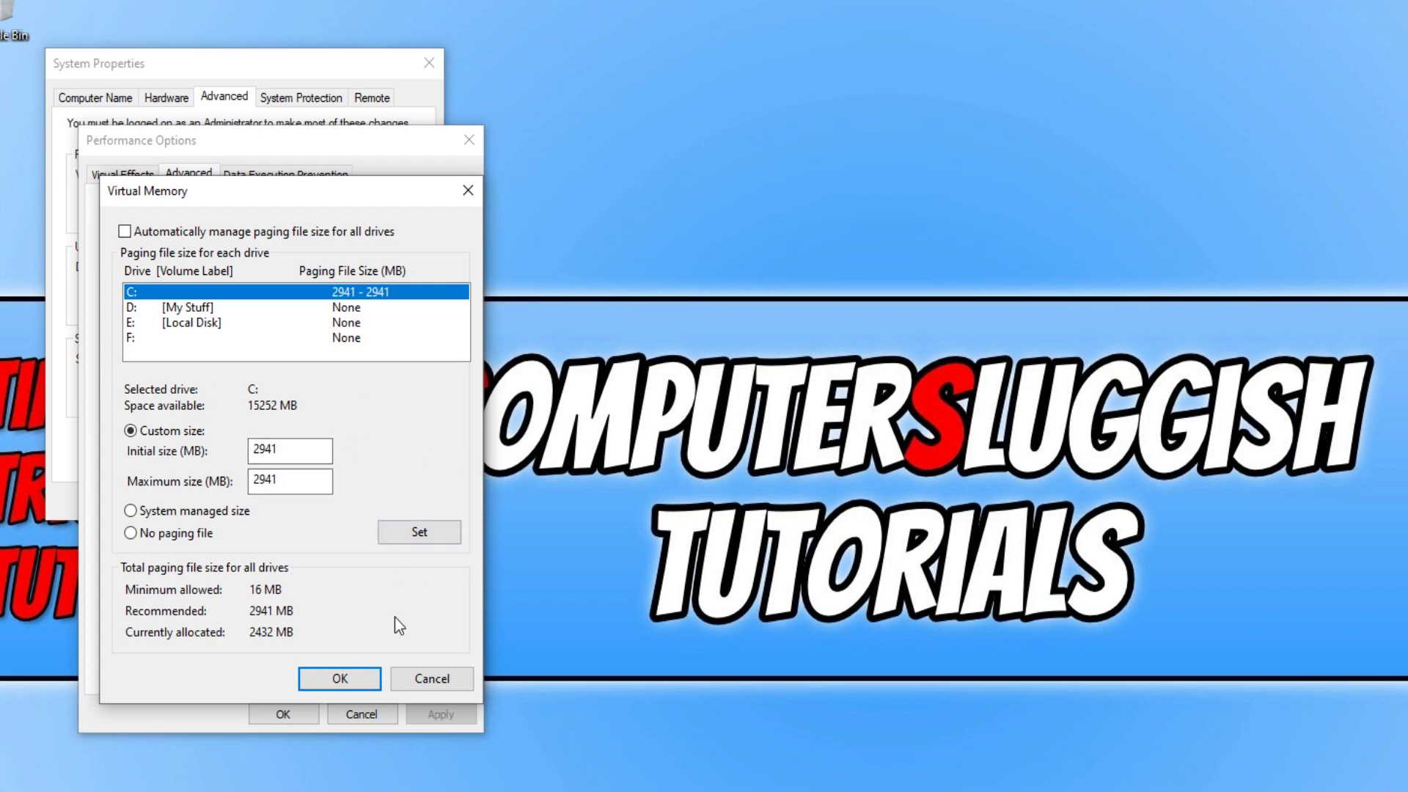
pyautogui.click(351, 676)
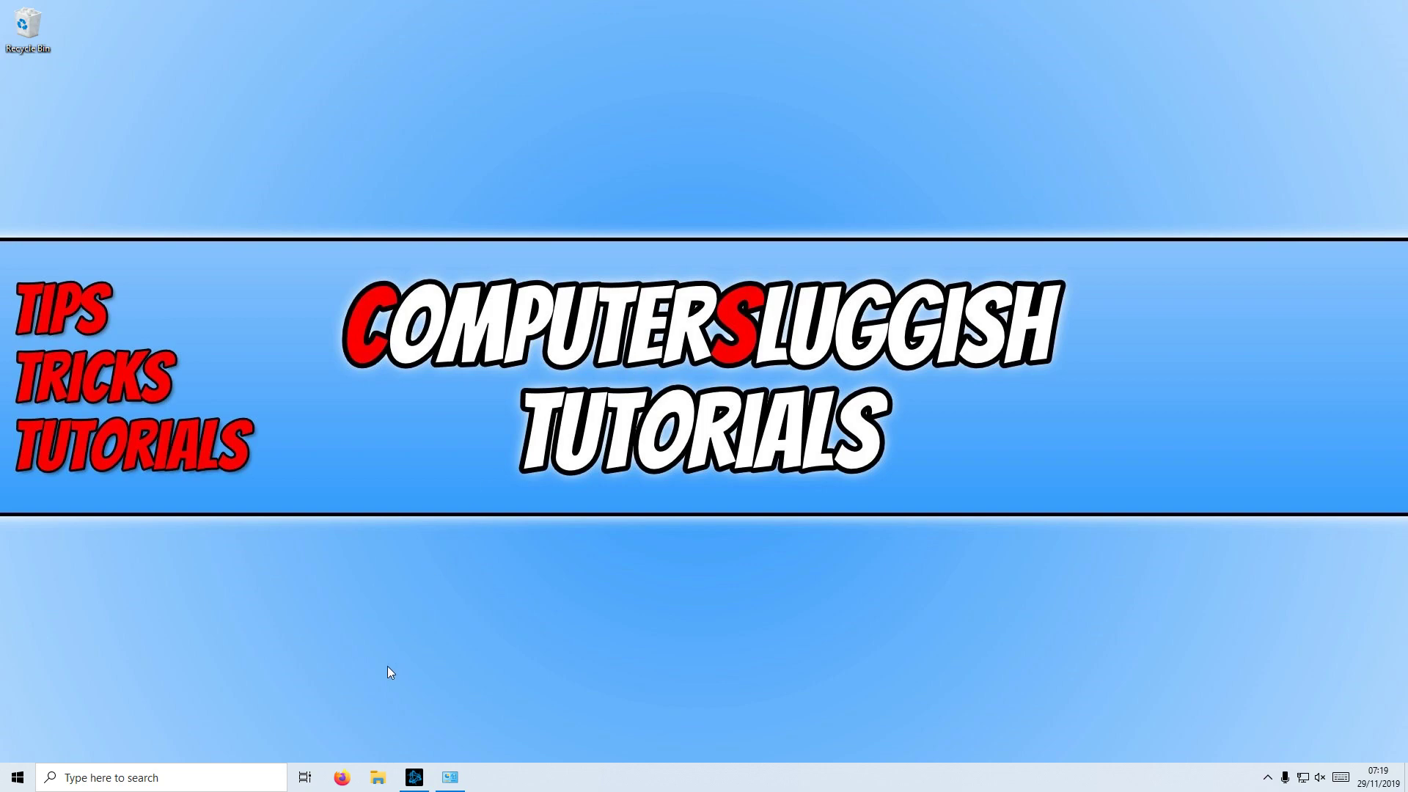
# Open File Explorer at Quick access with Win+E.
pyautogui.press('super+e')
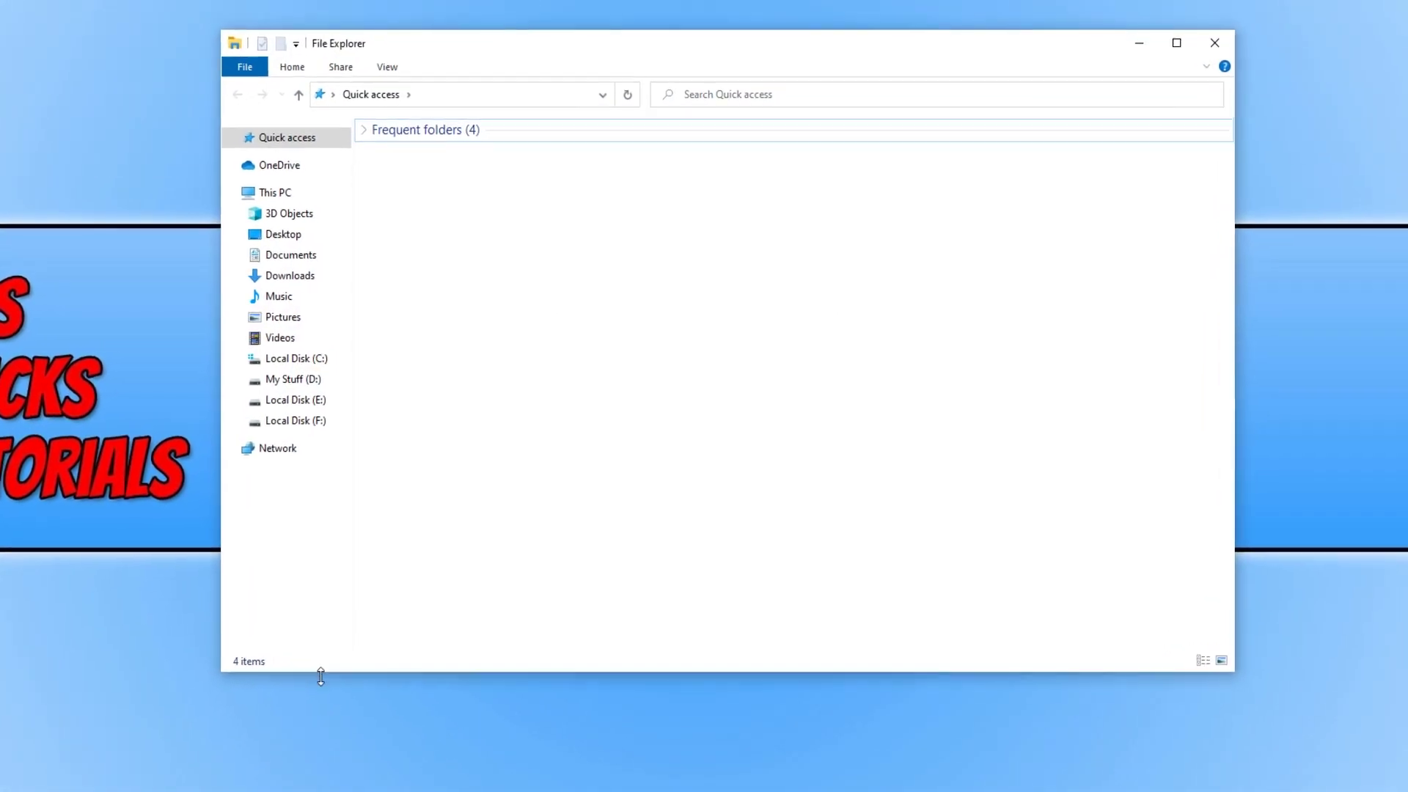
# Run an error-checking scan of Local Disk (C:) from its Tools properties, then close the dialogs.
pyautogui.click(282, 192)
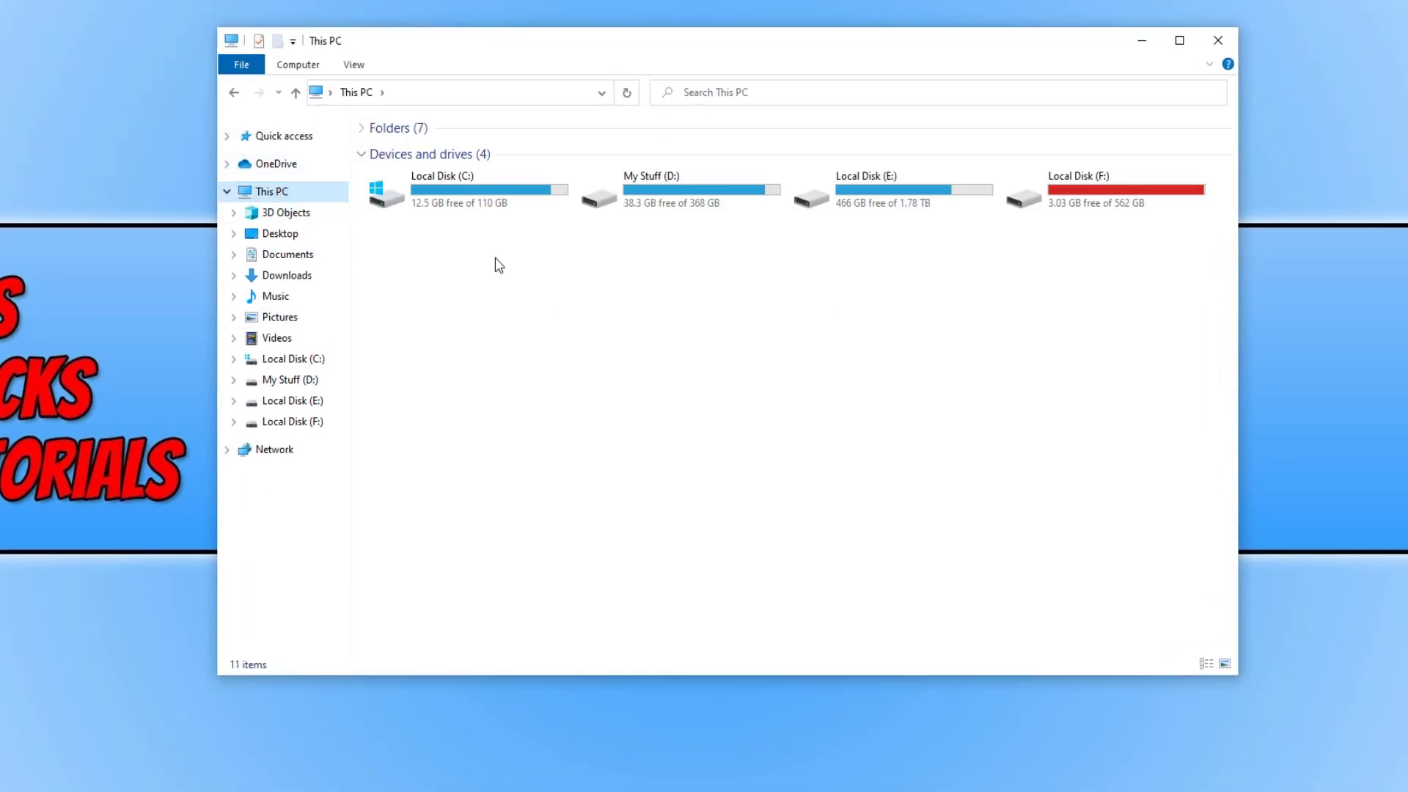
pyautogui.rightClick(437, 192)
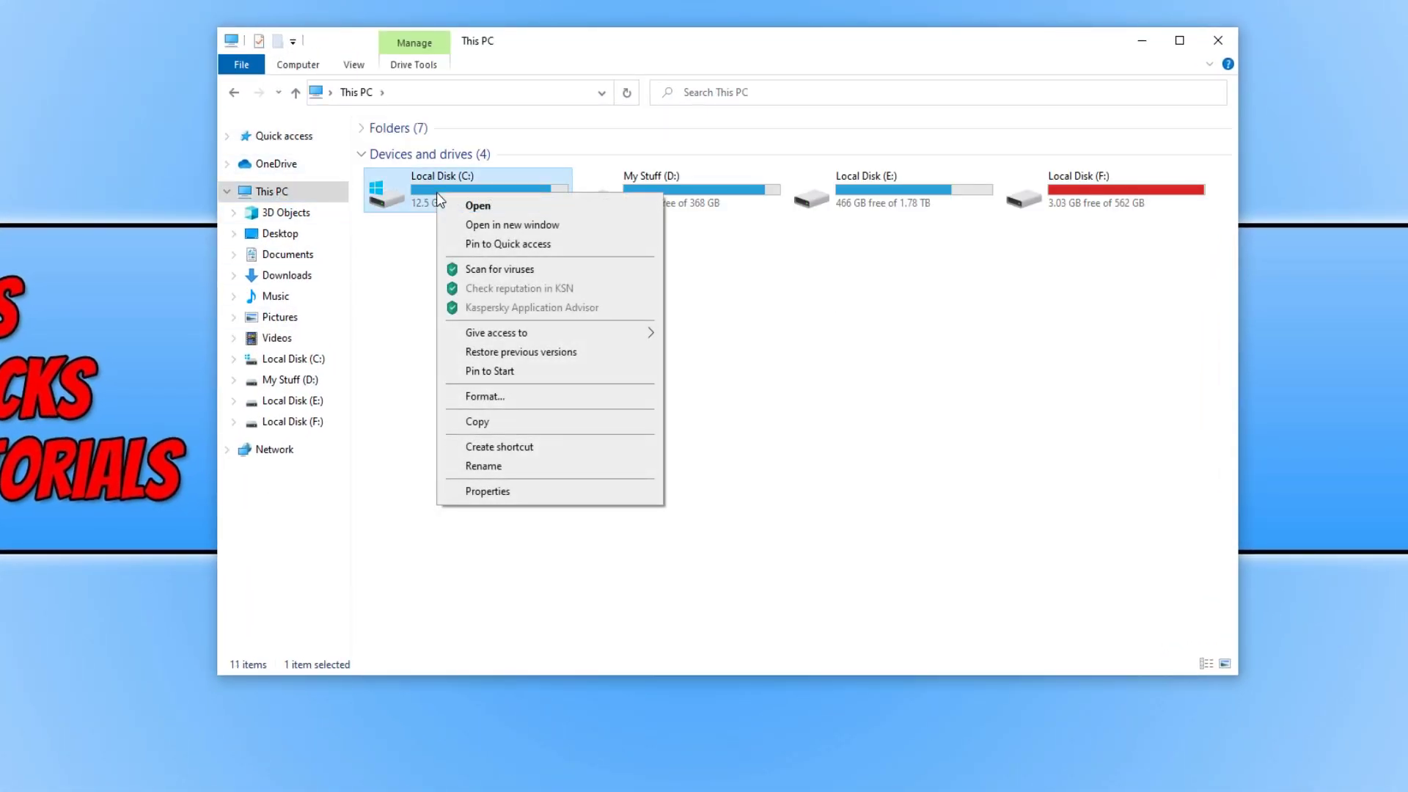
pyautogui.click(496, 491)
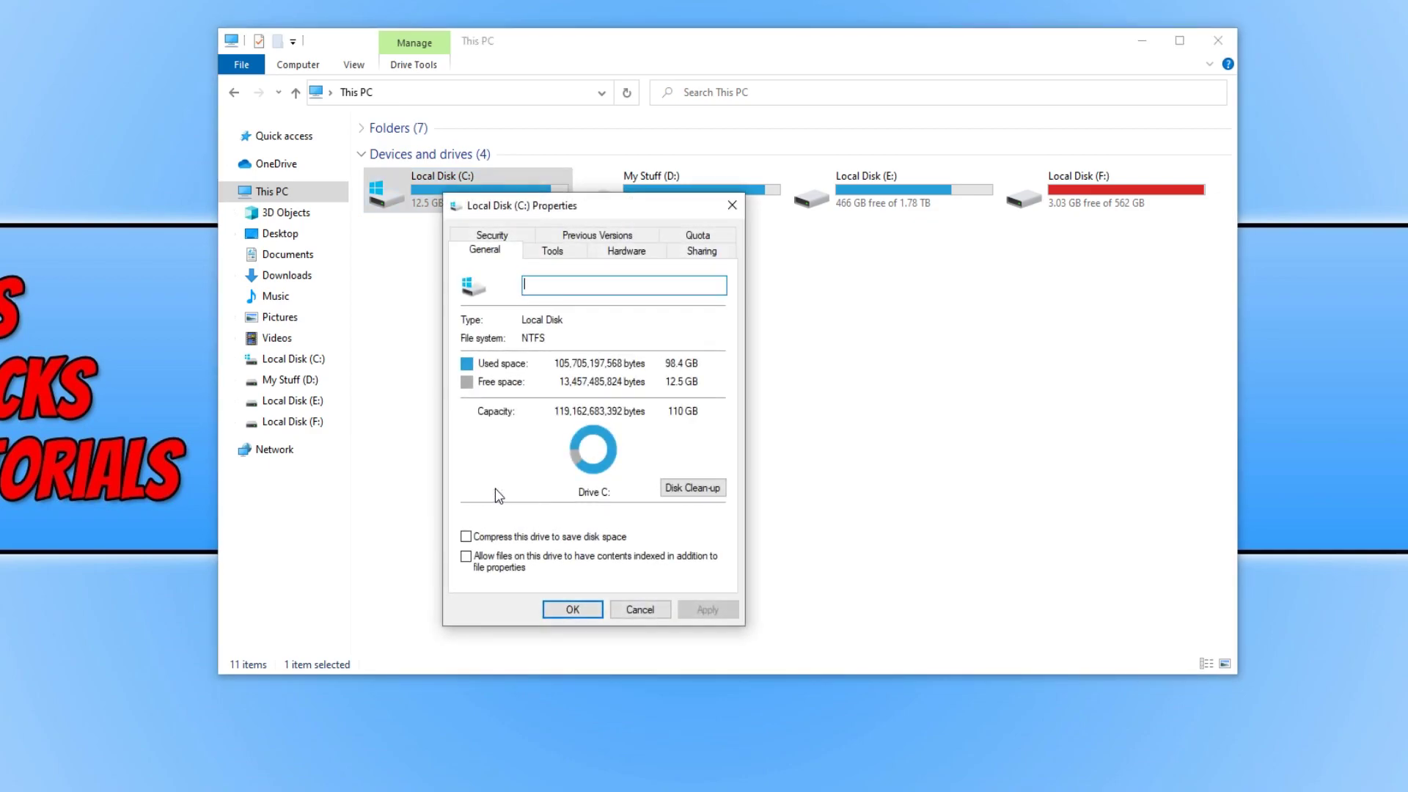
pyautogui.click(546, 252)
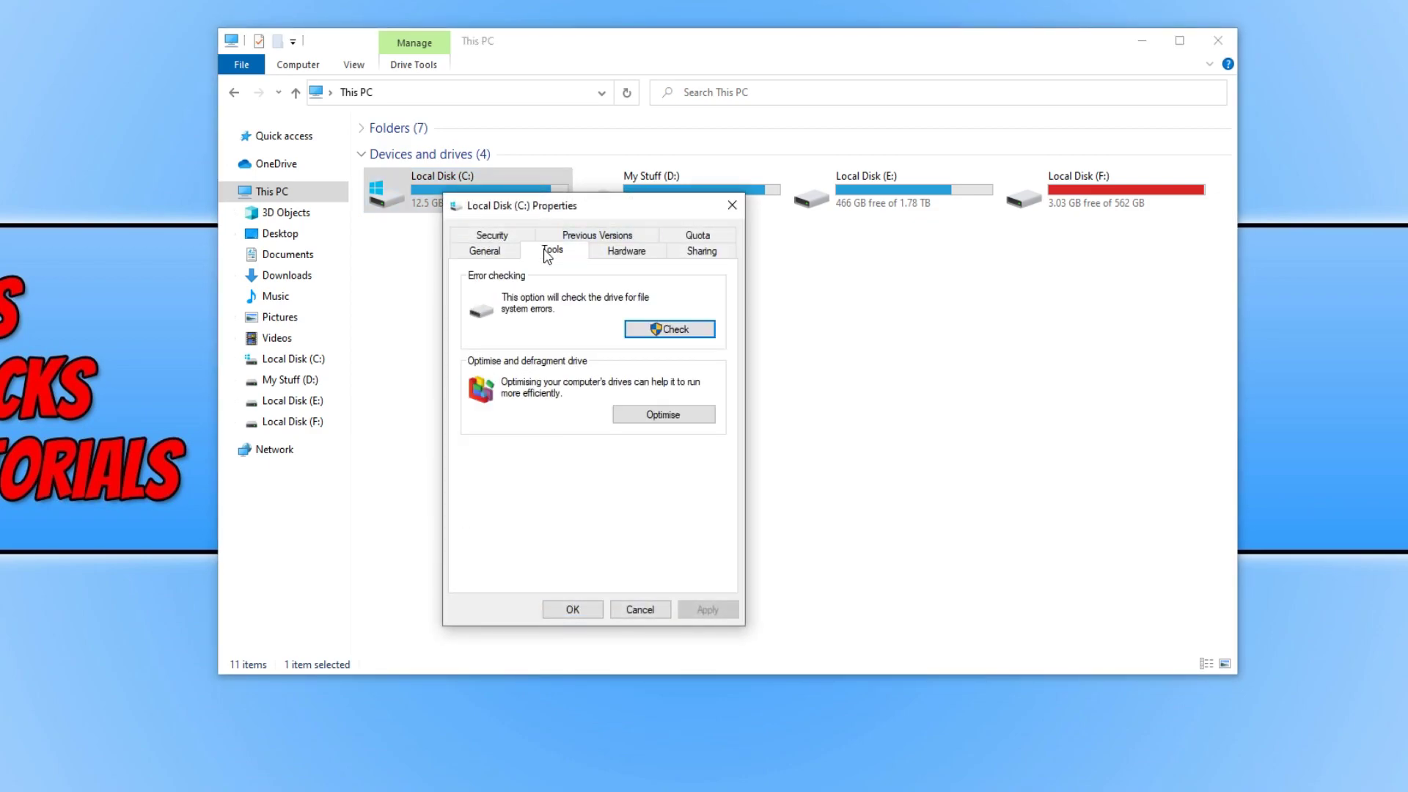
pyautogui.click(658, 334)
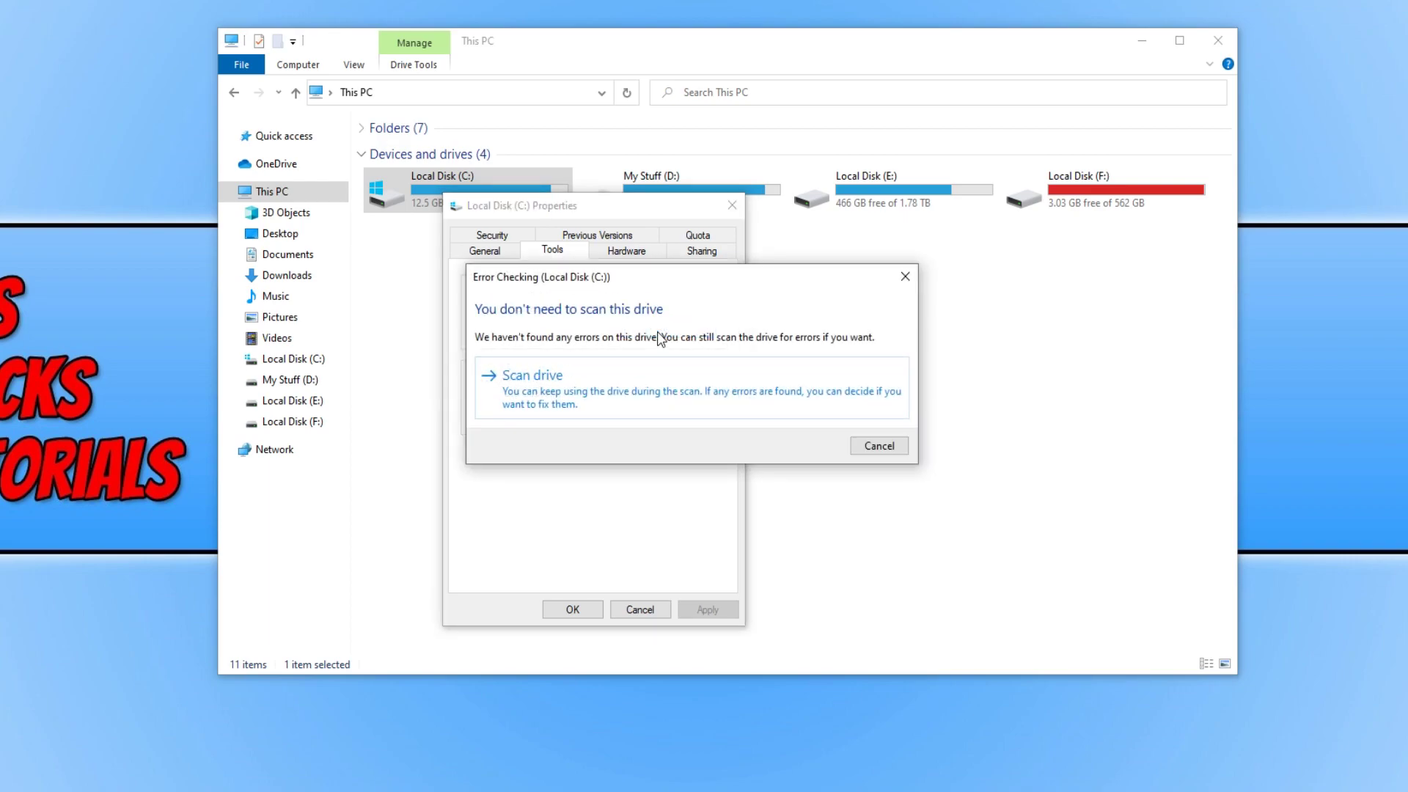
pyautogui.click(610, 396)
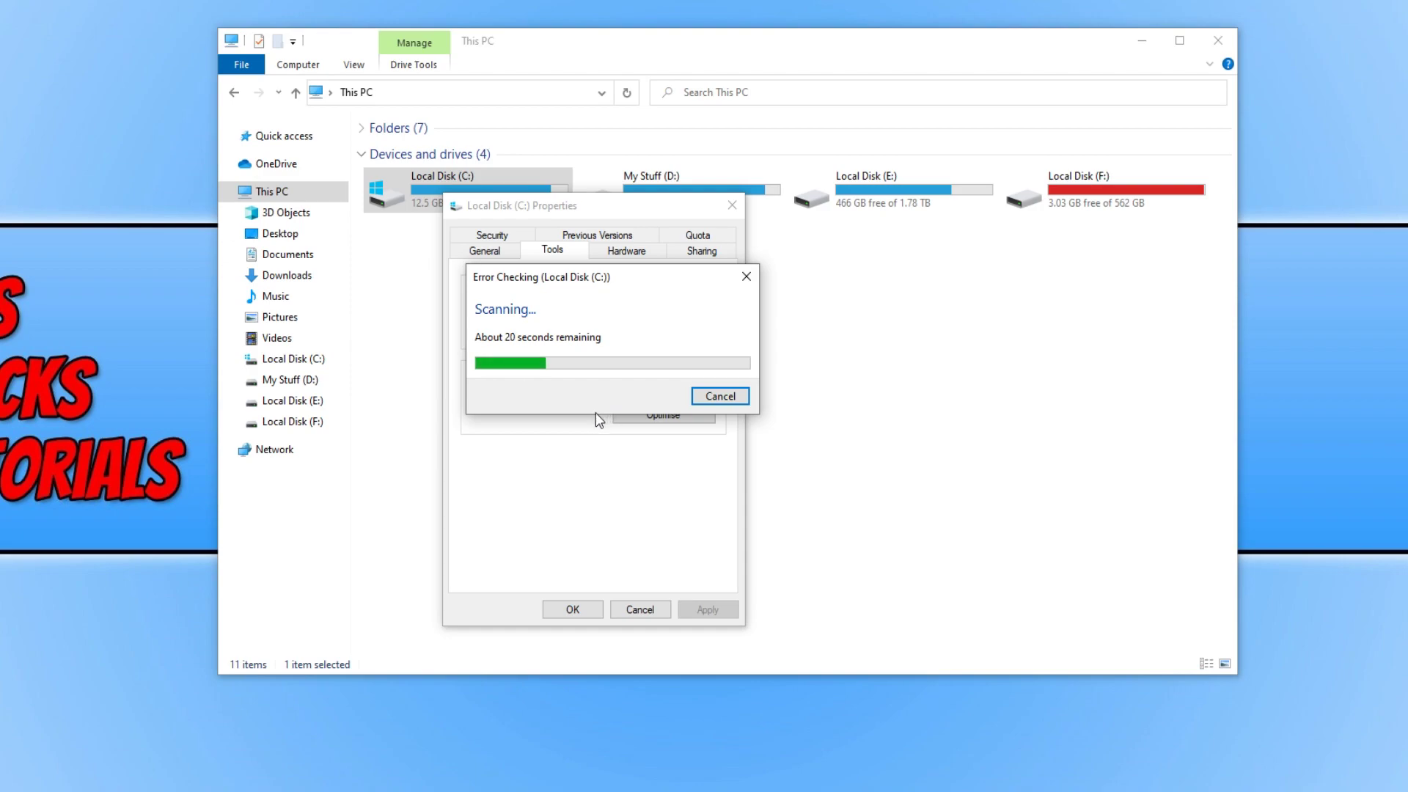
pyautogui.click(712, 397)
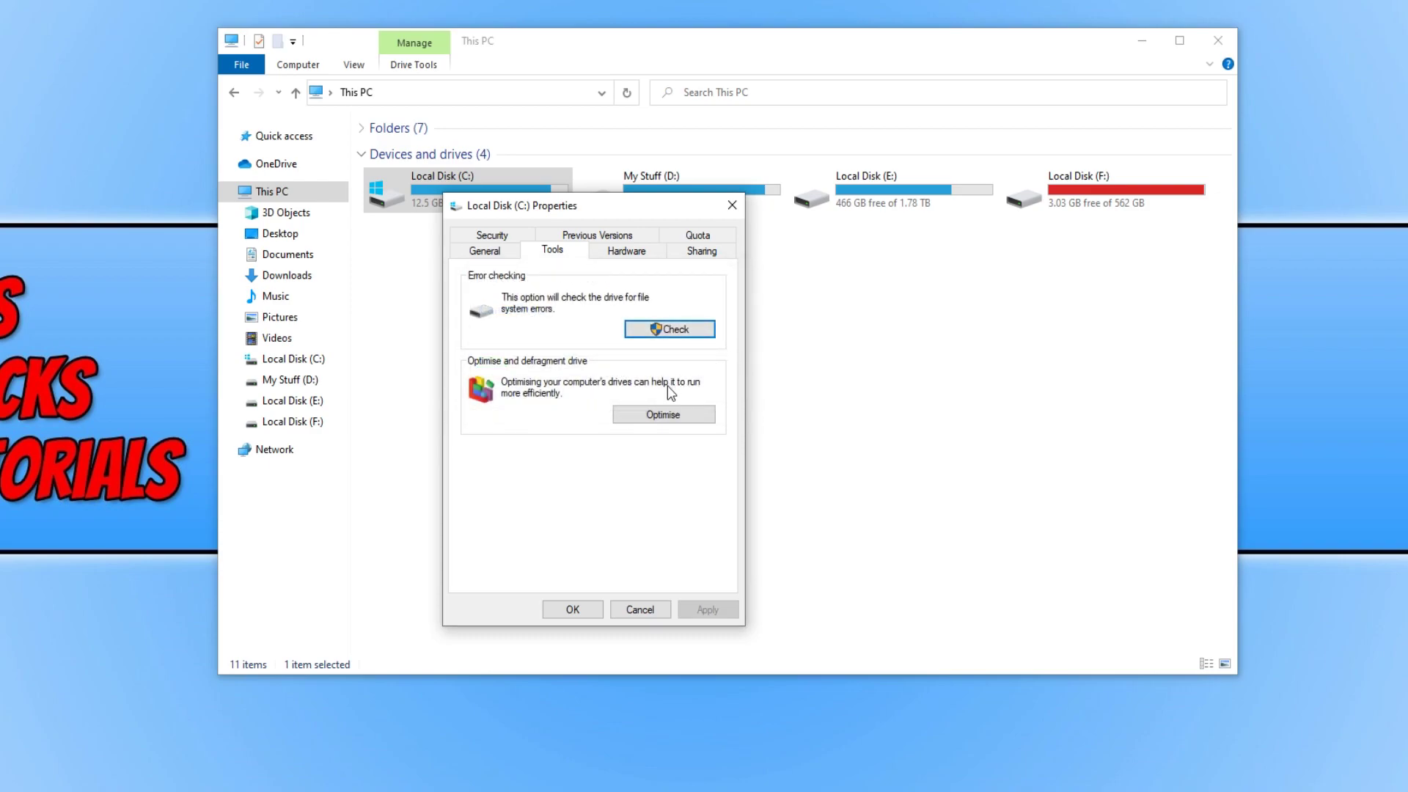
pyautogui.click(570, 610)
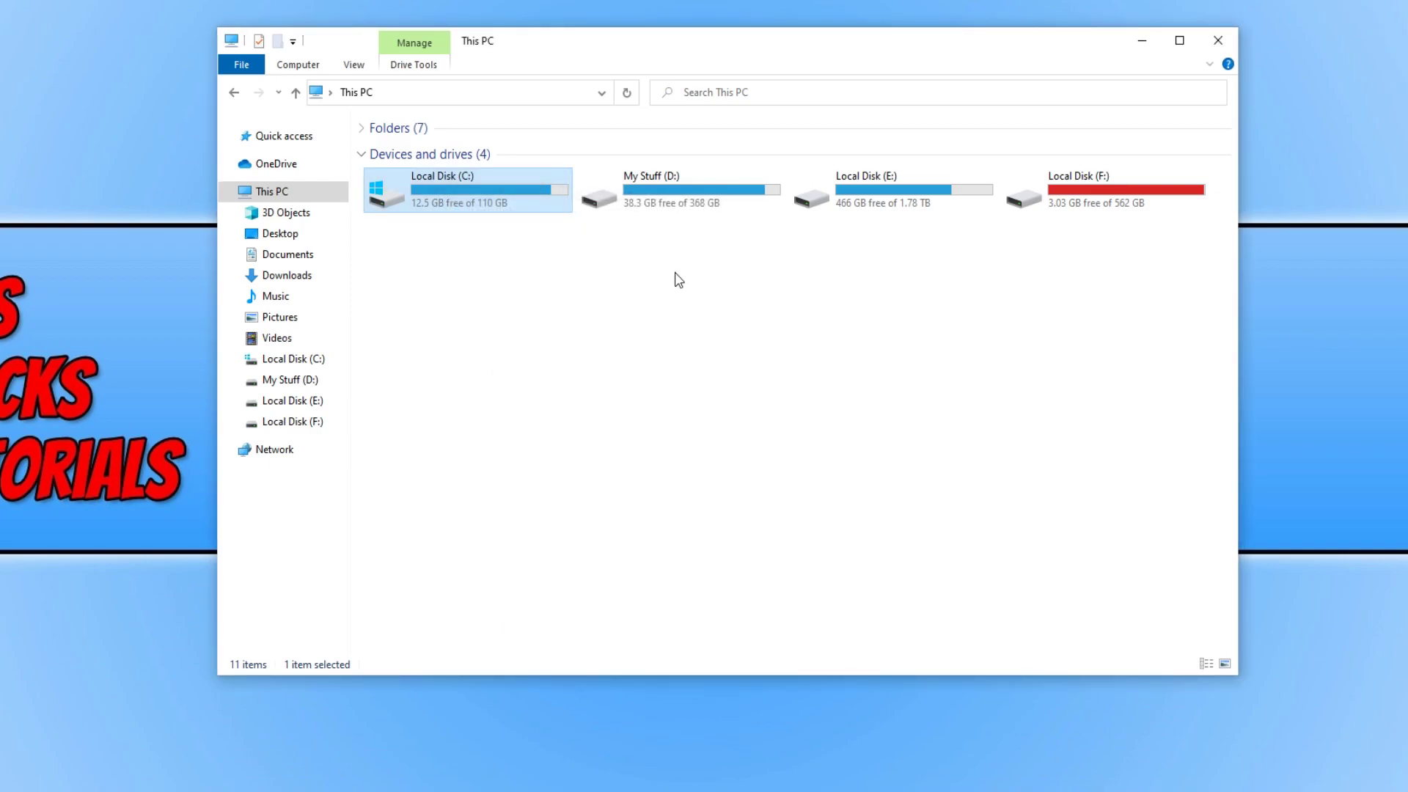
# Clear the drive selection, close the This PC window and bring the Battle.net launcher forward.
pyautogui.moveTo(666, 254); pyautogui.dragTo(1056, 289)
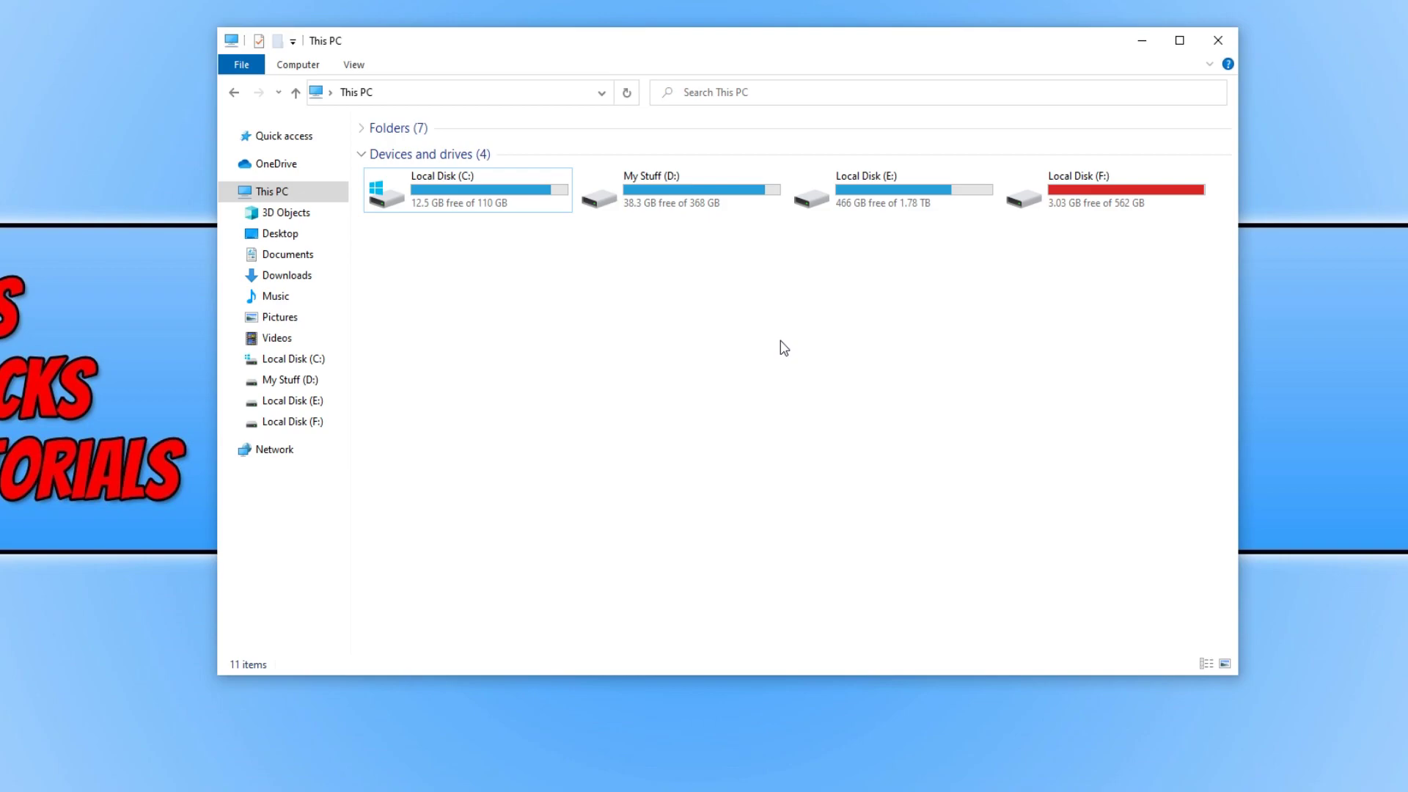
pyautogui.click(1214, 38)
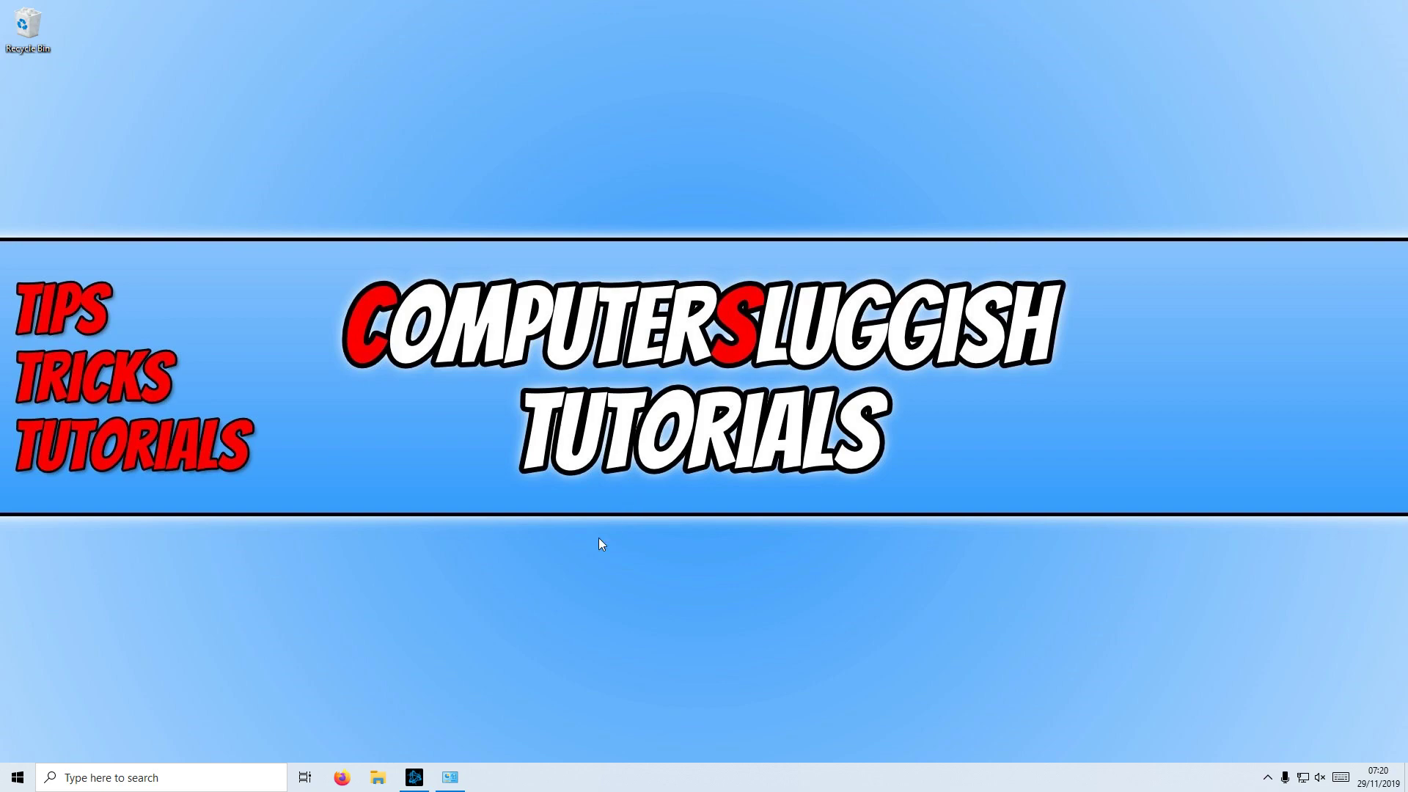
pyautogui.click(414, 777)
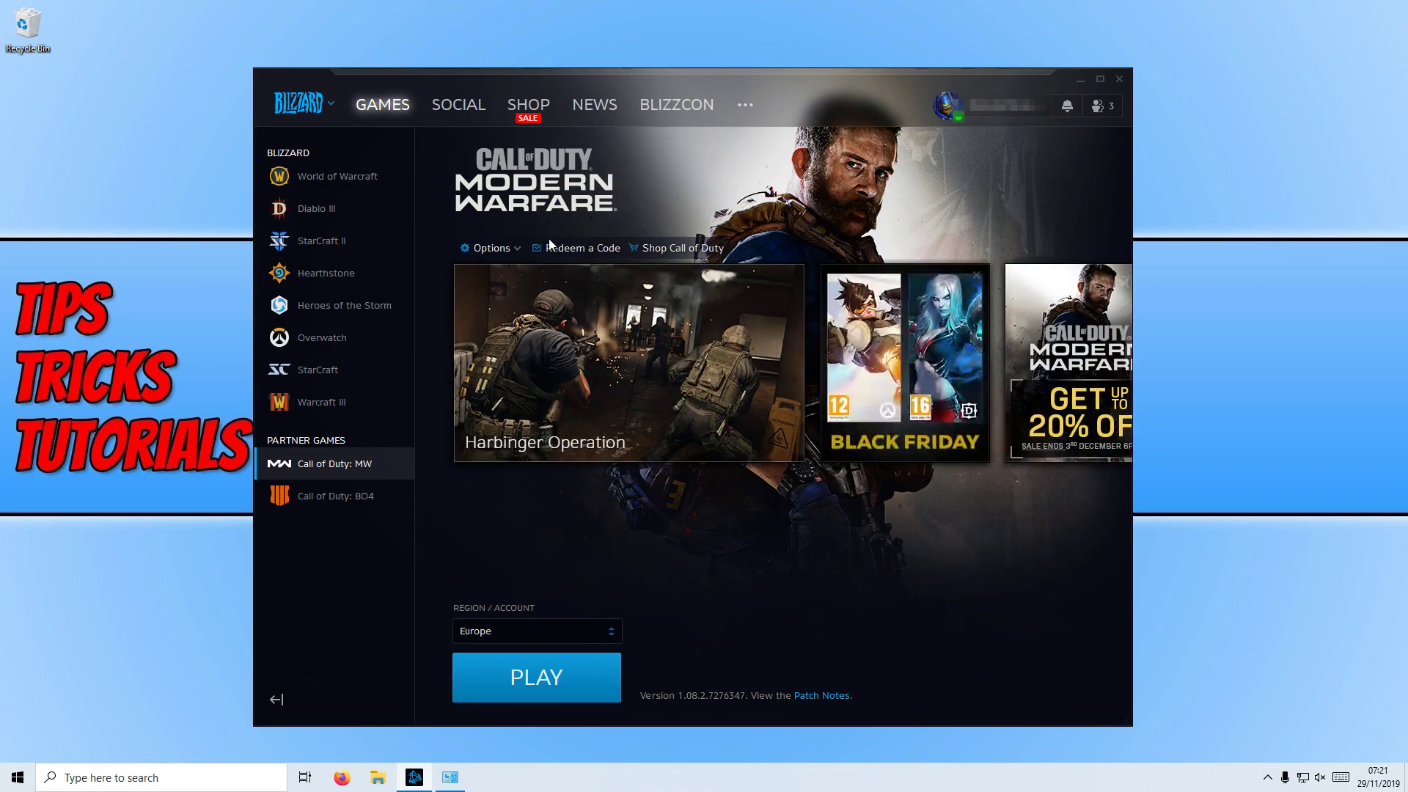
# Show Call of Duty: Modern Warfare's install folder in File Explorer from its Battle.net options.
pyautogui.click(495, 243)
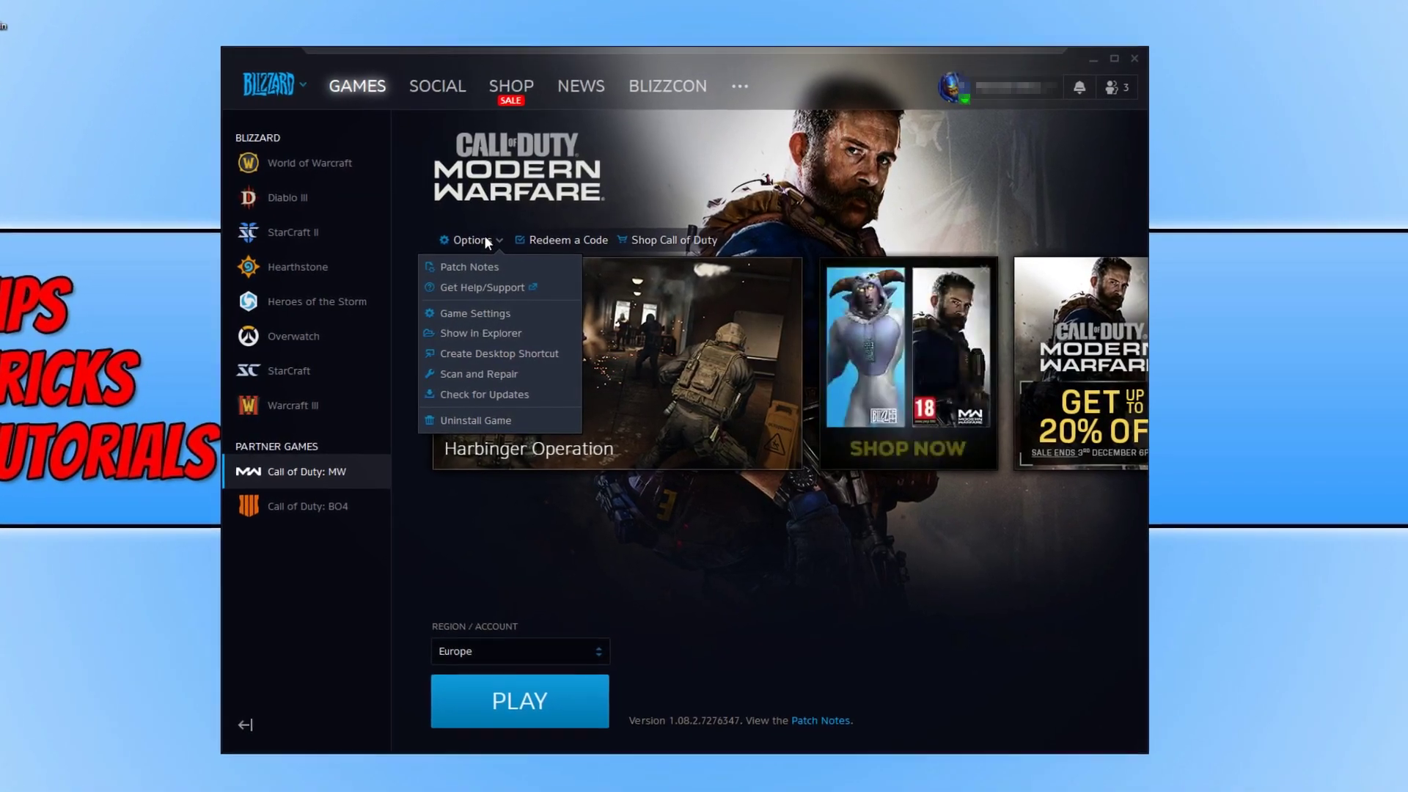
pyautogui.click(484, 332)
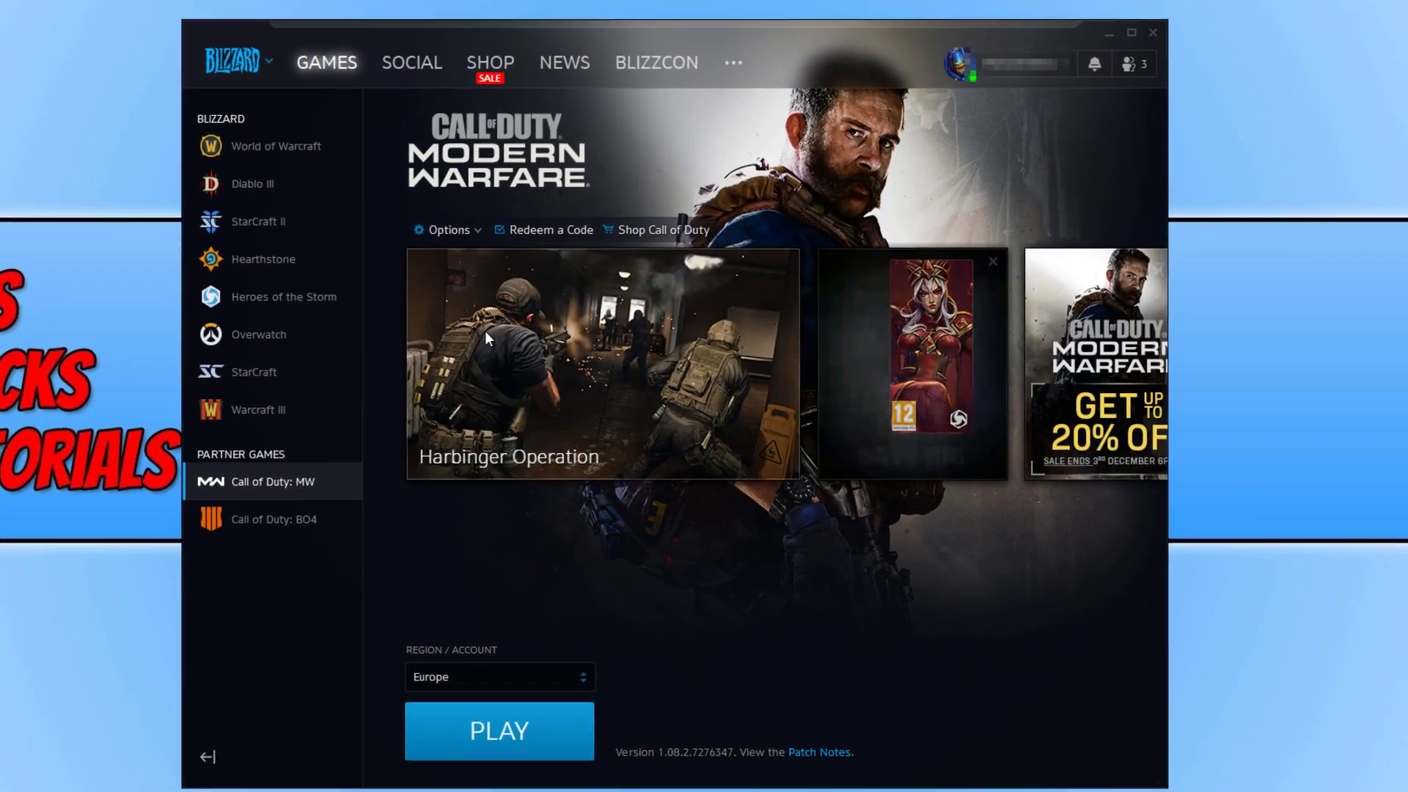
# Disable full-screen optimisations on ModernWarfare.exe's Compatibility tab and apply the change.
pyautogui.doubleClick(455, 145)
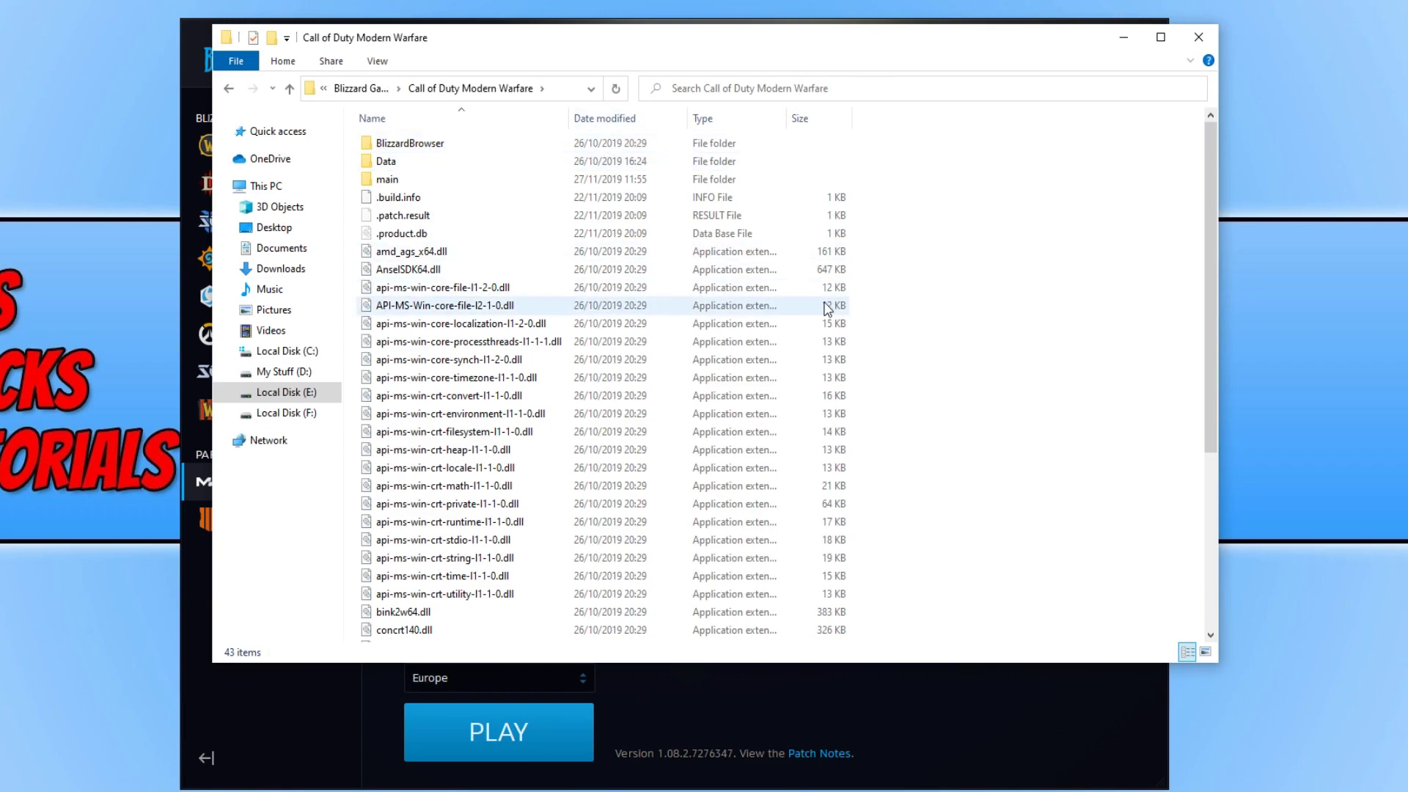
pyautogui.scroll(-5, 821, 310)
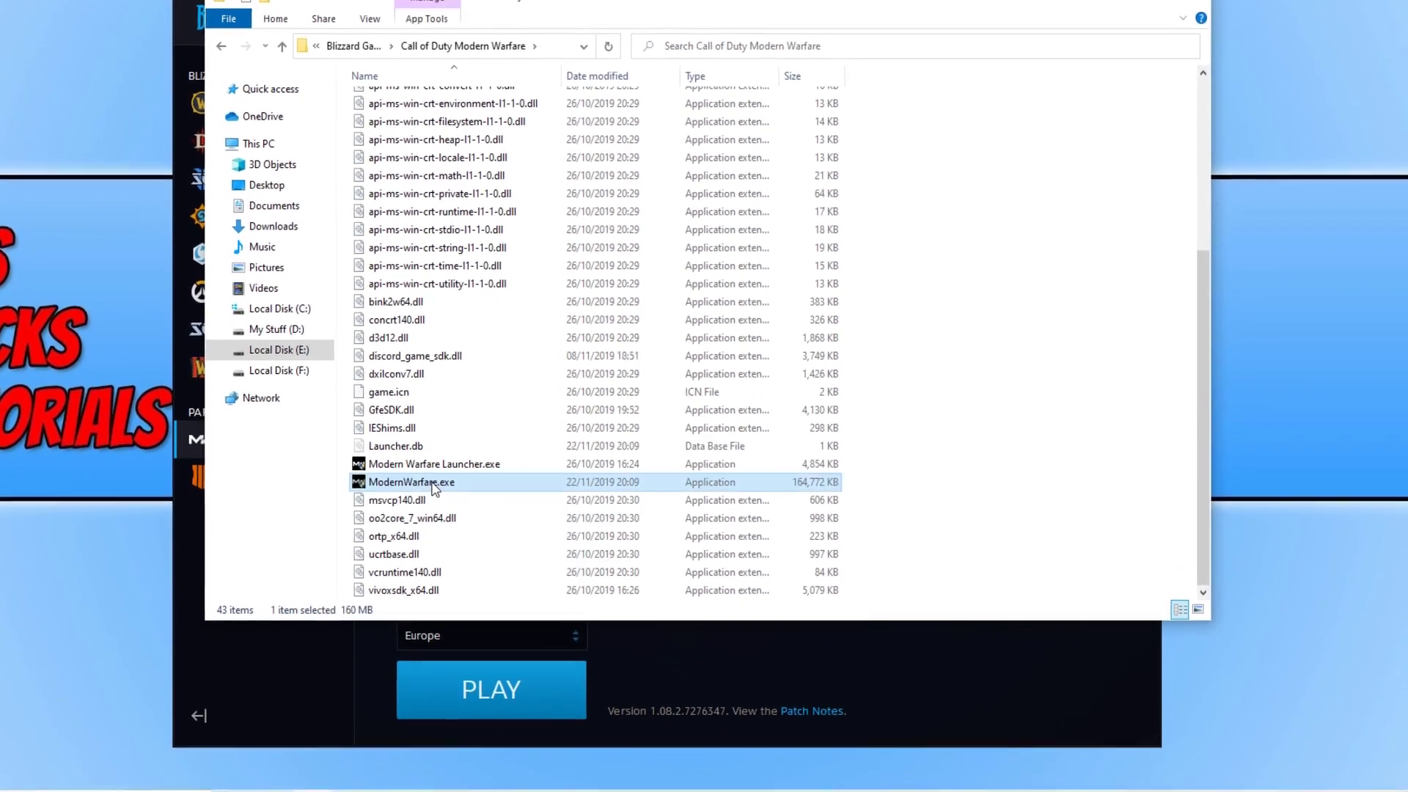
pyautogui.rightClick(465, 517)
pyautogui.click(469, 456)
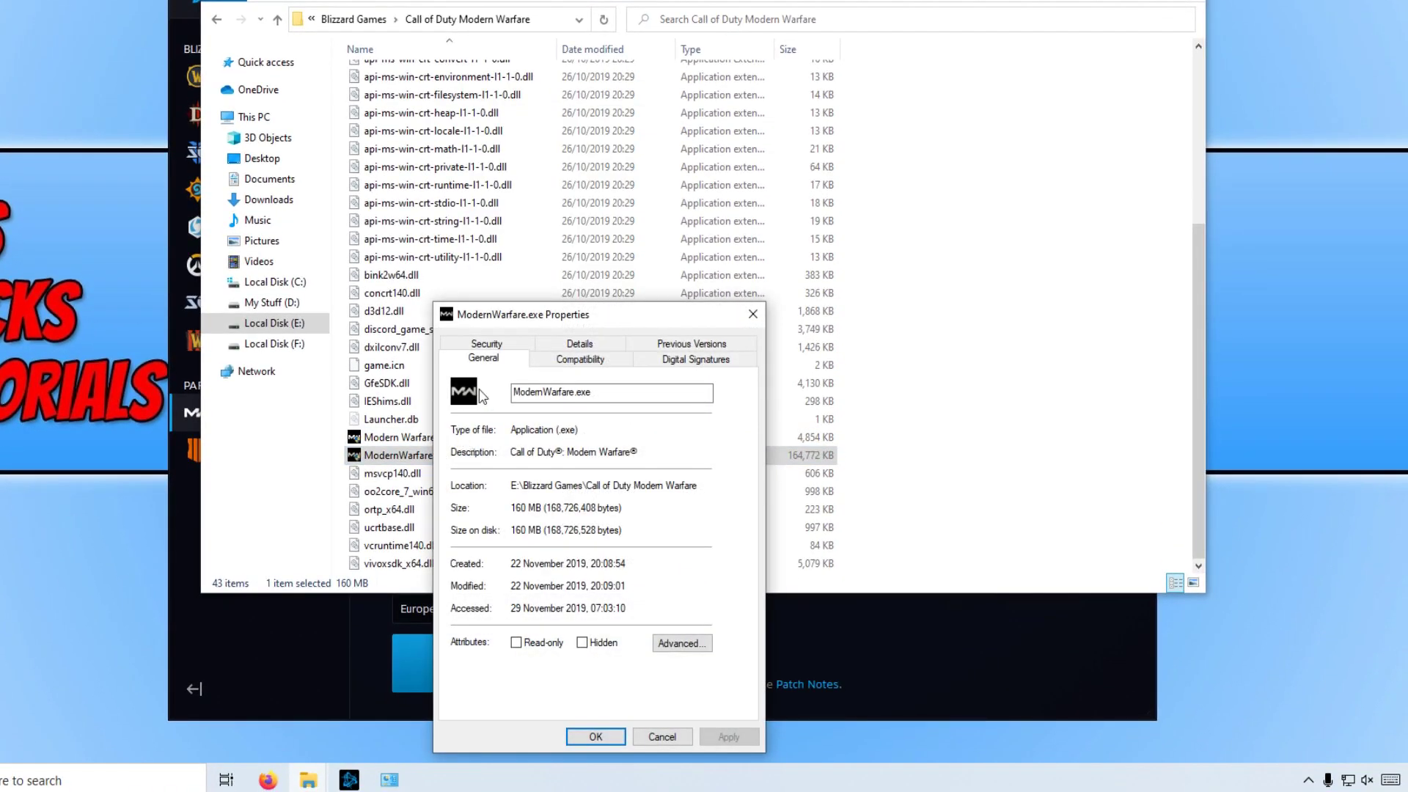
pyautogui.click(594, 366)
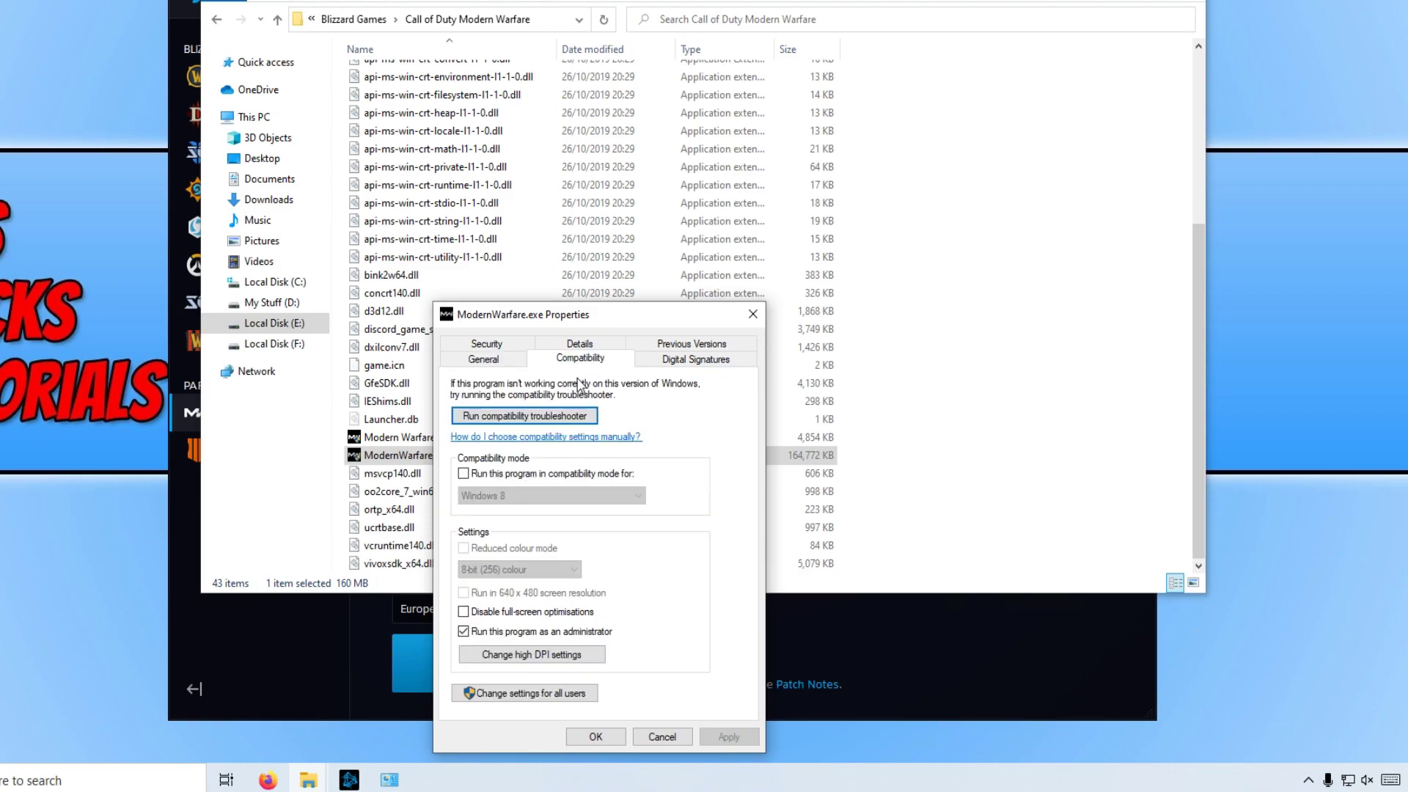
pyautogui.click(540, 622)
pyautogui.click(729, 737)
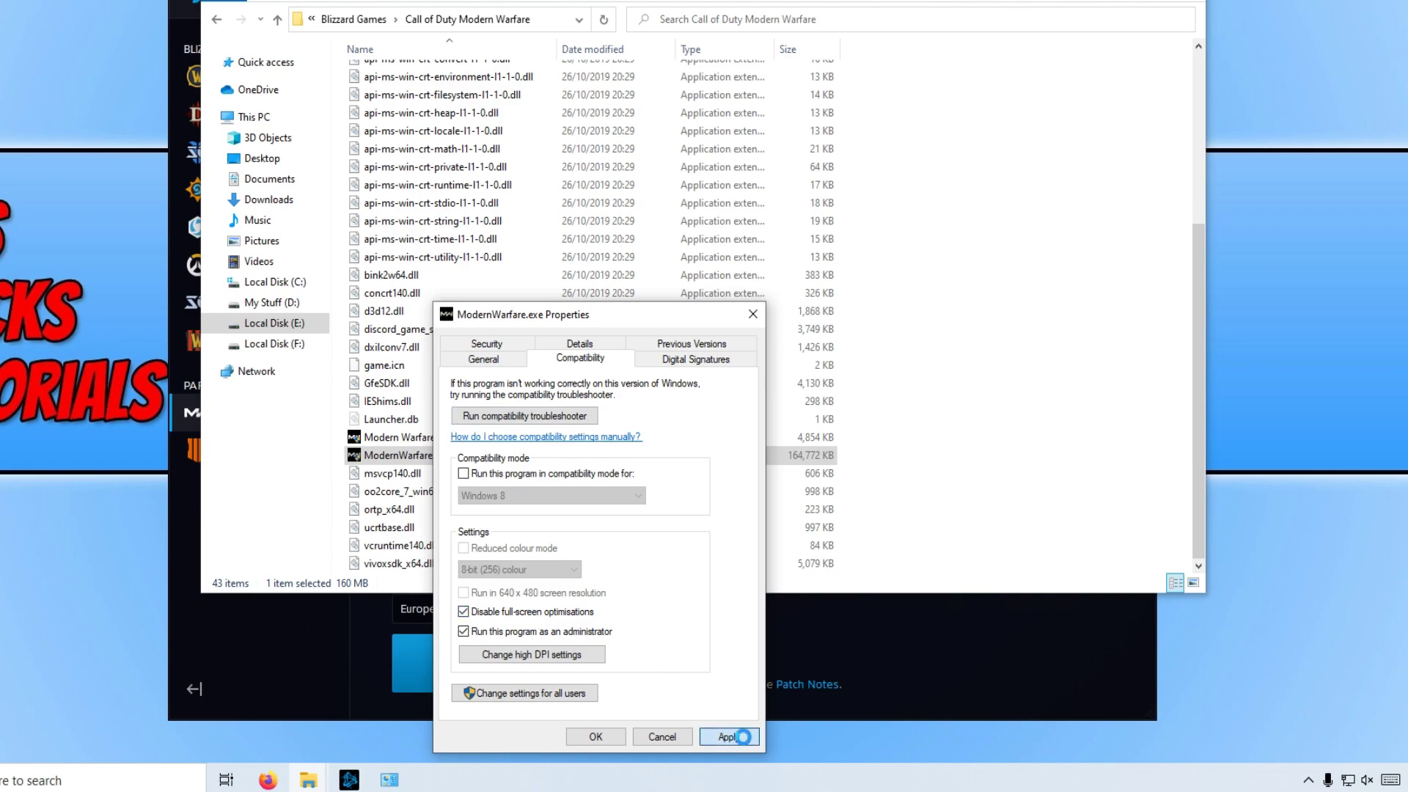
pyautogui.click(596, 736)
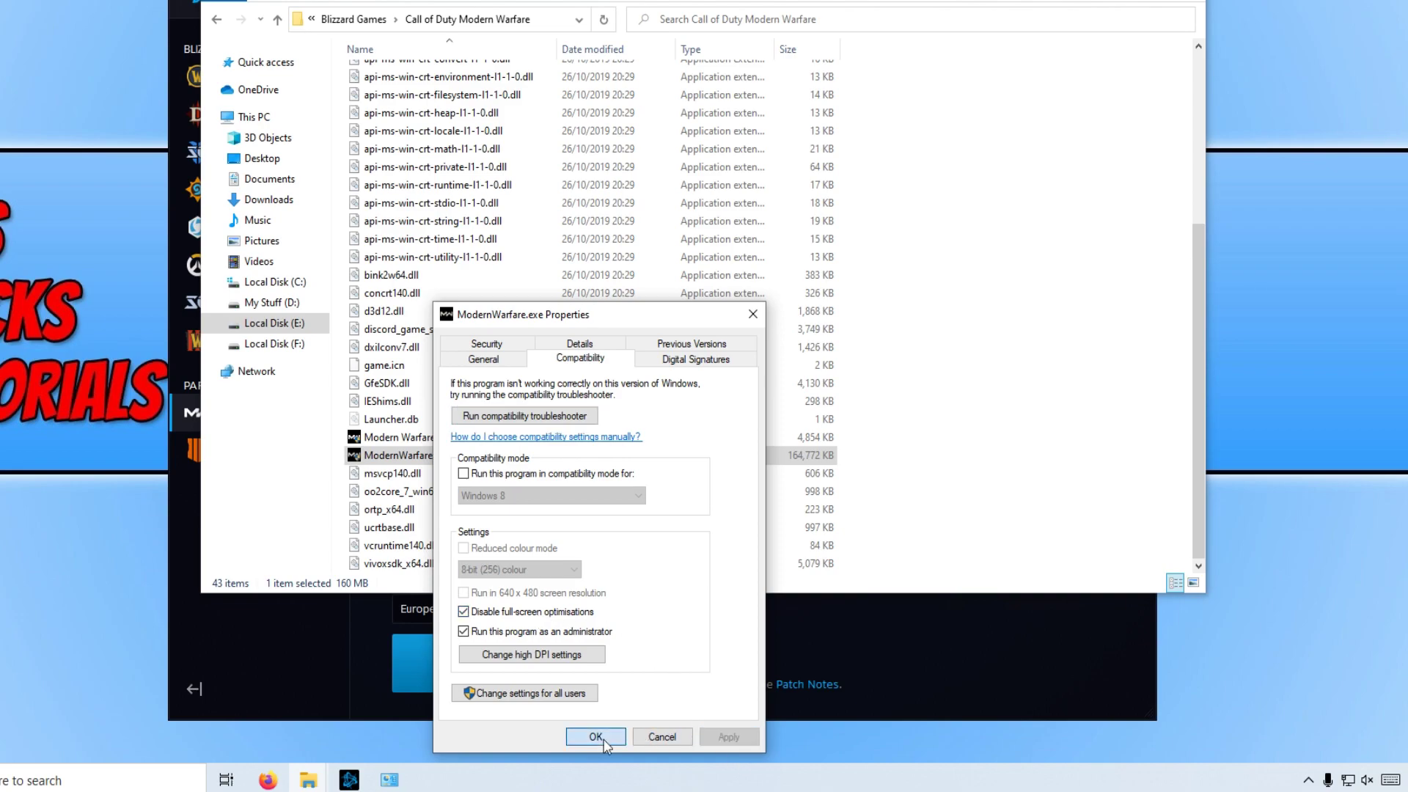
# Review Modern Warfare Launcher.exe's Compatibility settings and confirm them with OK.
pyautogui.rightClick(444, 439)
pyautogui.click(473, 419)
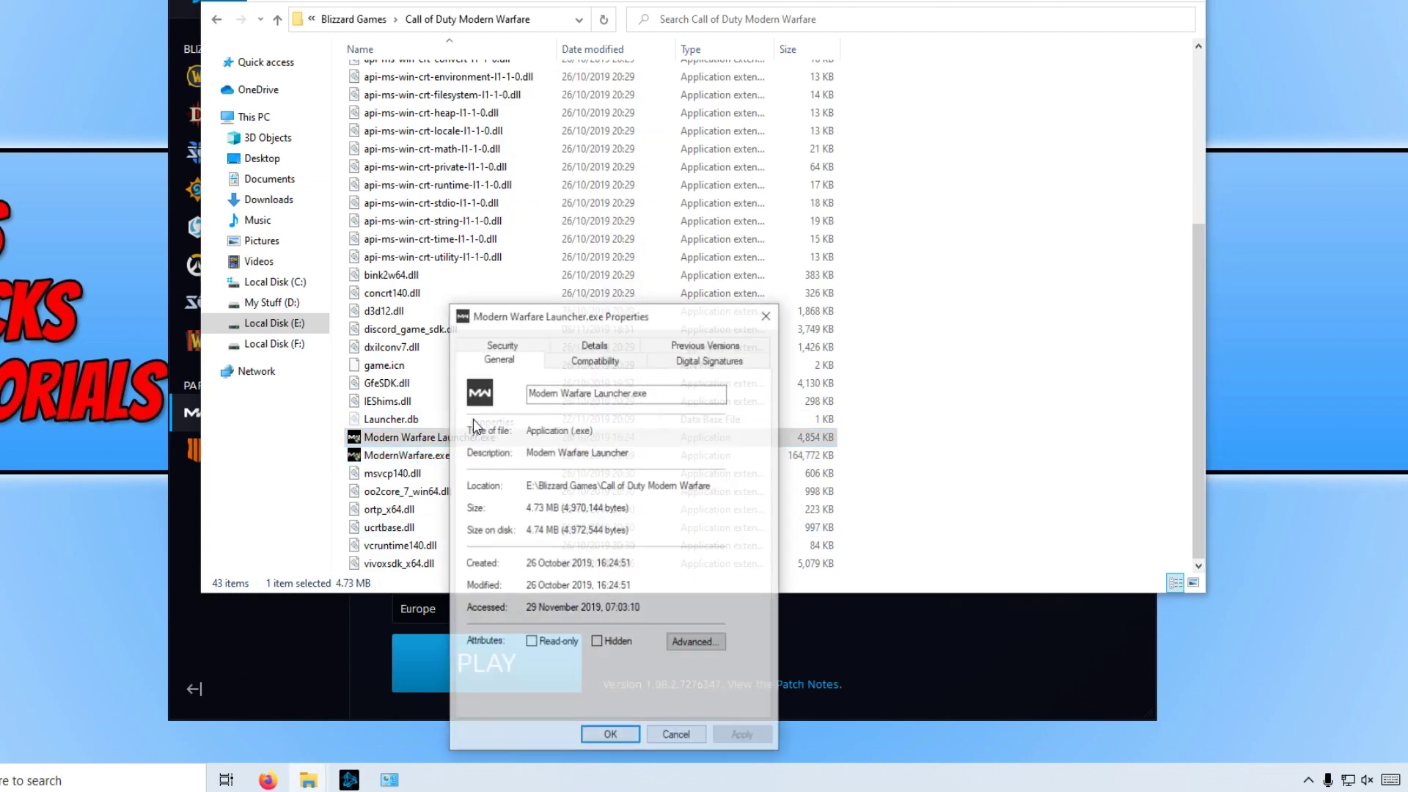
pyautogui.click(591, 360)
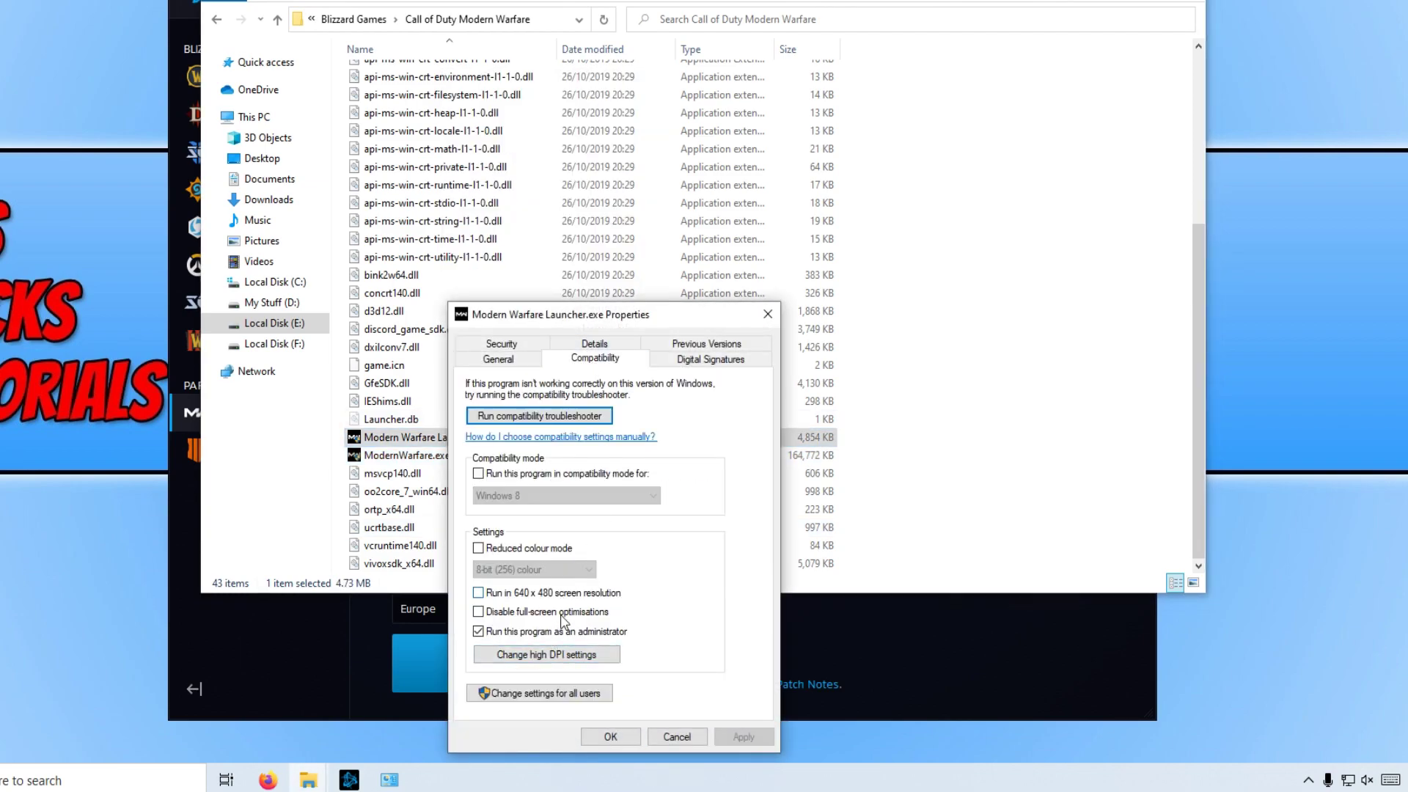
pyautogui.click(608, 736)
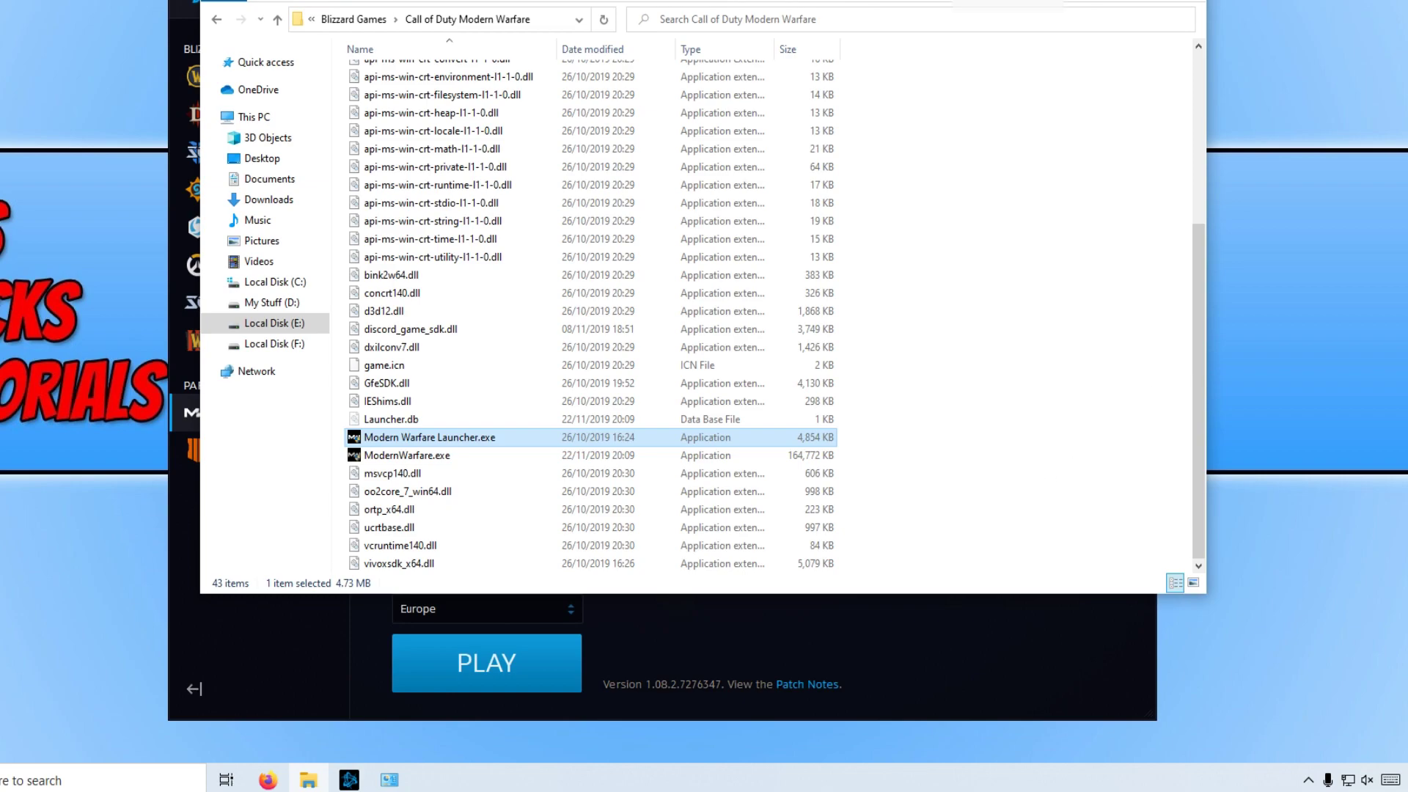
# Close File Explorer and the Battle.net launcher, then open Apps and Features settings.
pyautogui.click(1123, 4)
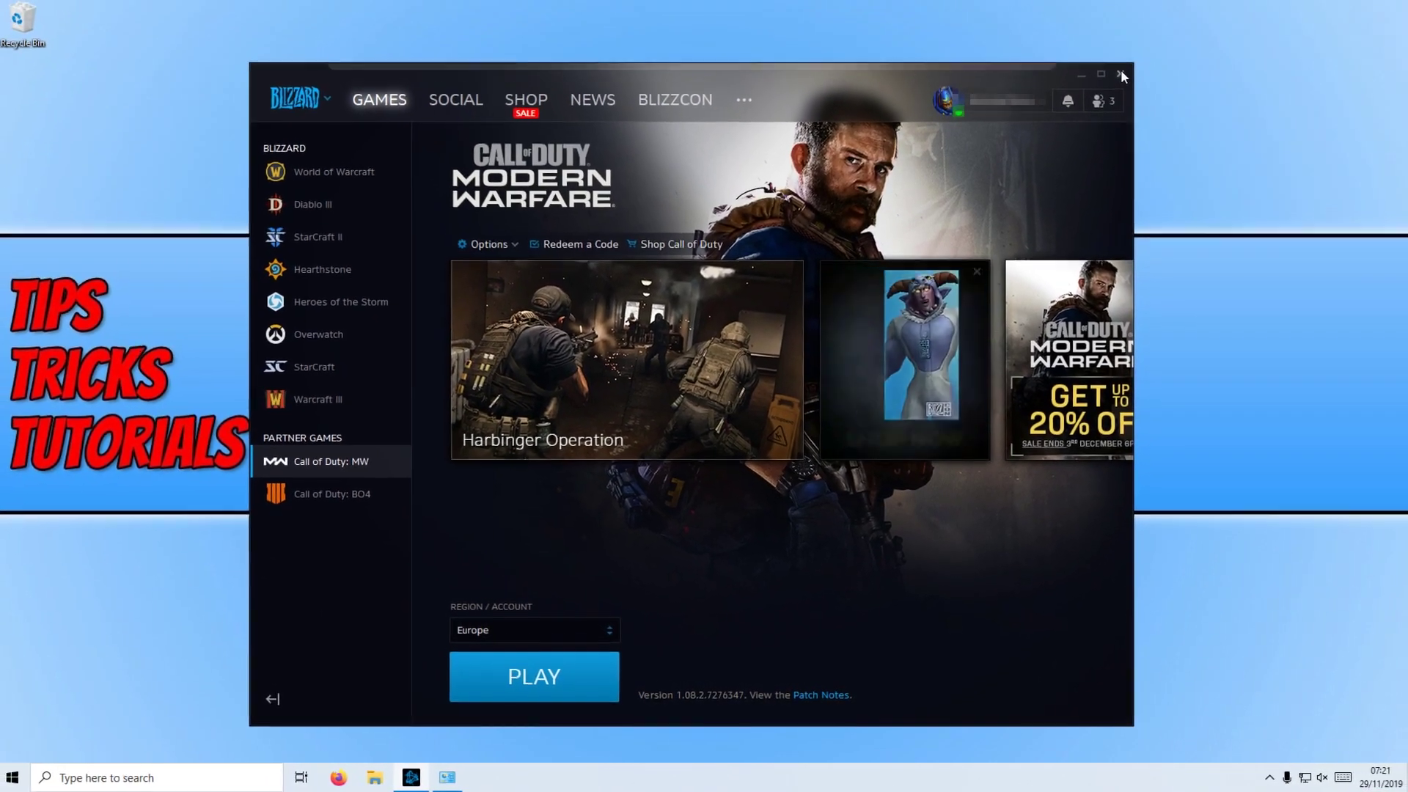
pyautogui.click(1120, 78)
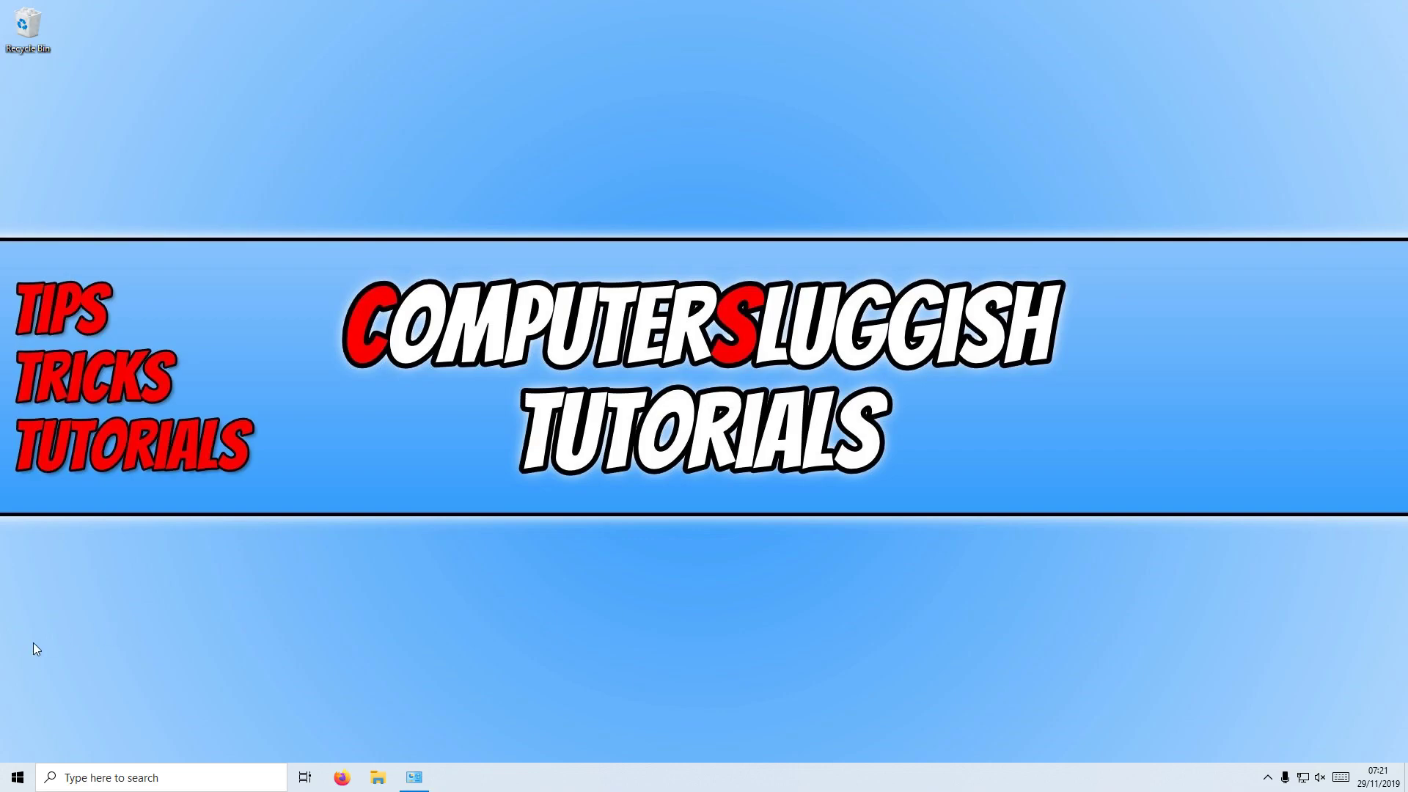
pyautogui.rightClick(4, 787)
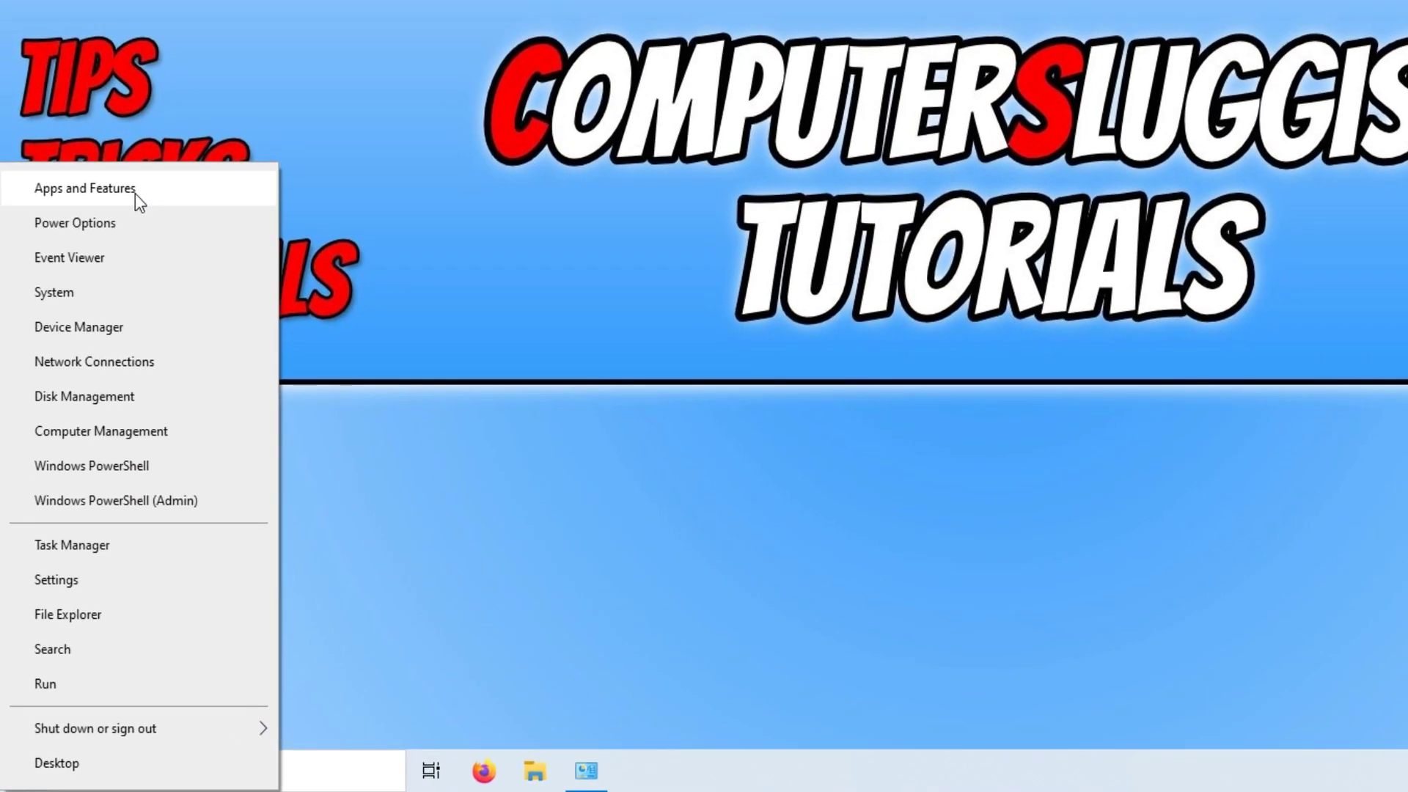
pyautogui.click(115, 334)
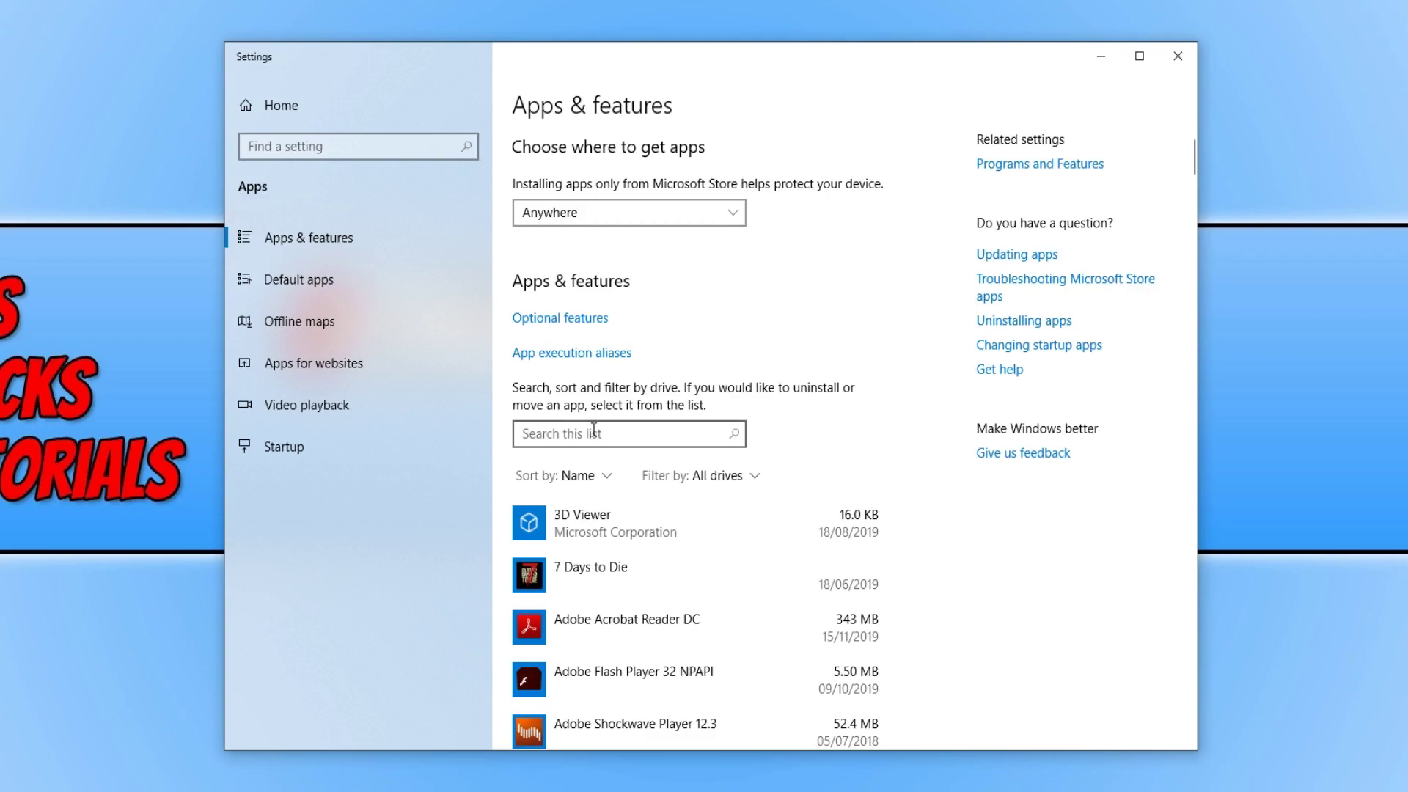
# Search the installed apps for 'batt' and start uninstalling Battle.net.
pyautogui.click(594, 432)
pyautogui.write('batt')
pyautogui.click(647, 527)
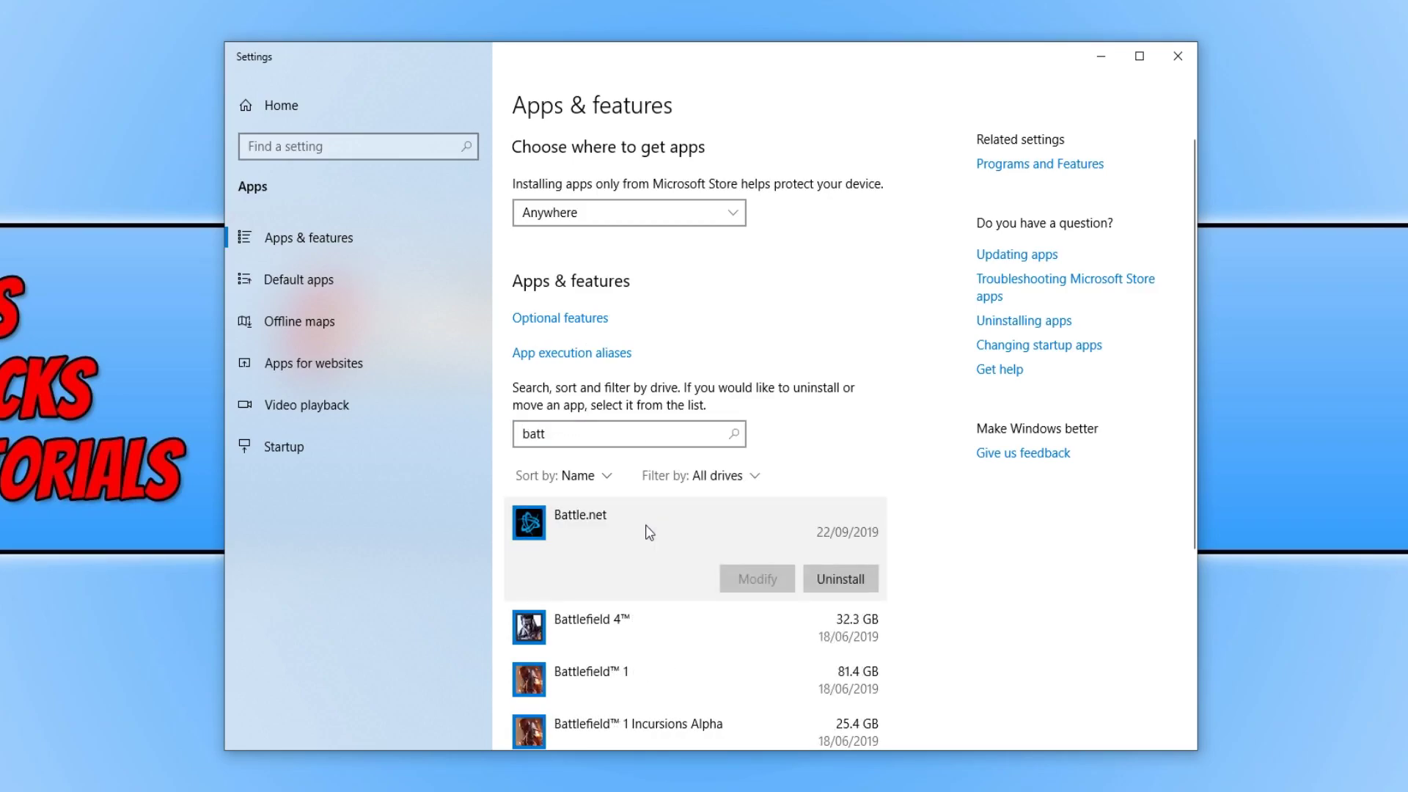
pyautogui.click(869, 579)
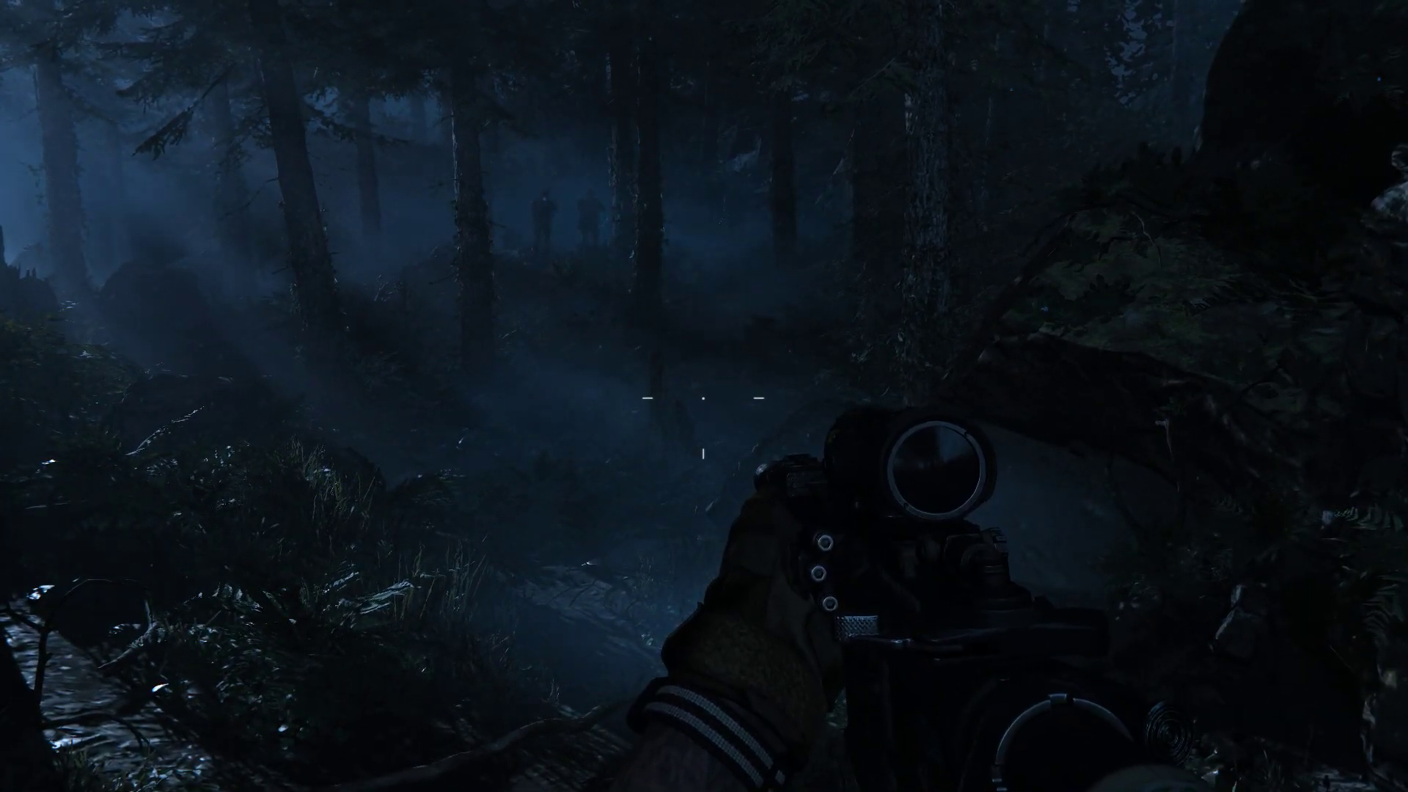
# Pause Modern Warfare during the Fog of War mission.
pyautogui.press('Escape')
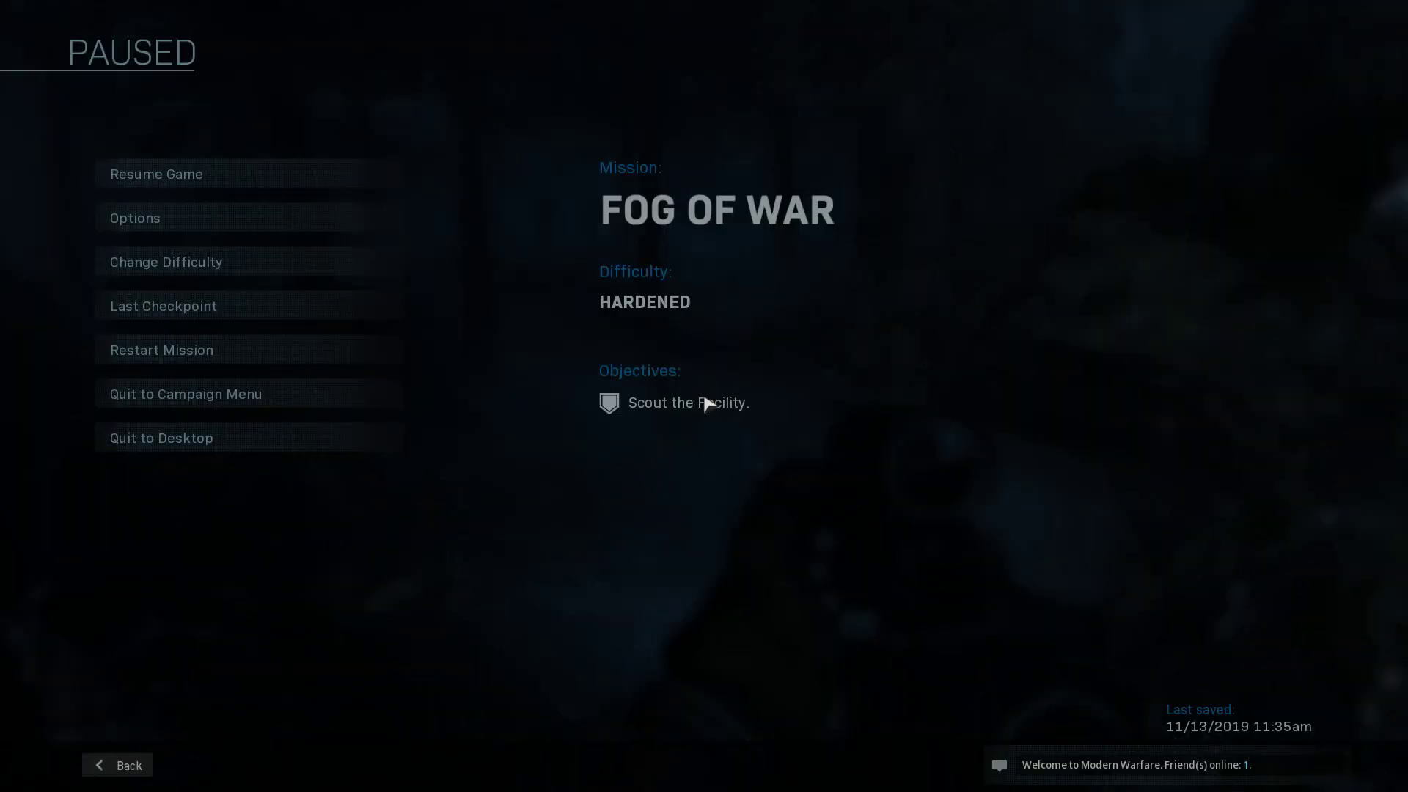
# Review the Graphics Display Mode choices, leaving Fullscreen, then go to Keyboard & Mouse settings.
pyautogui.click(276, 226)
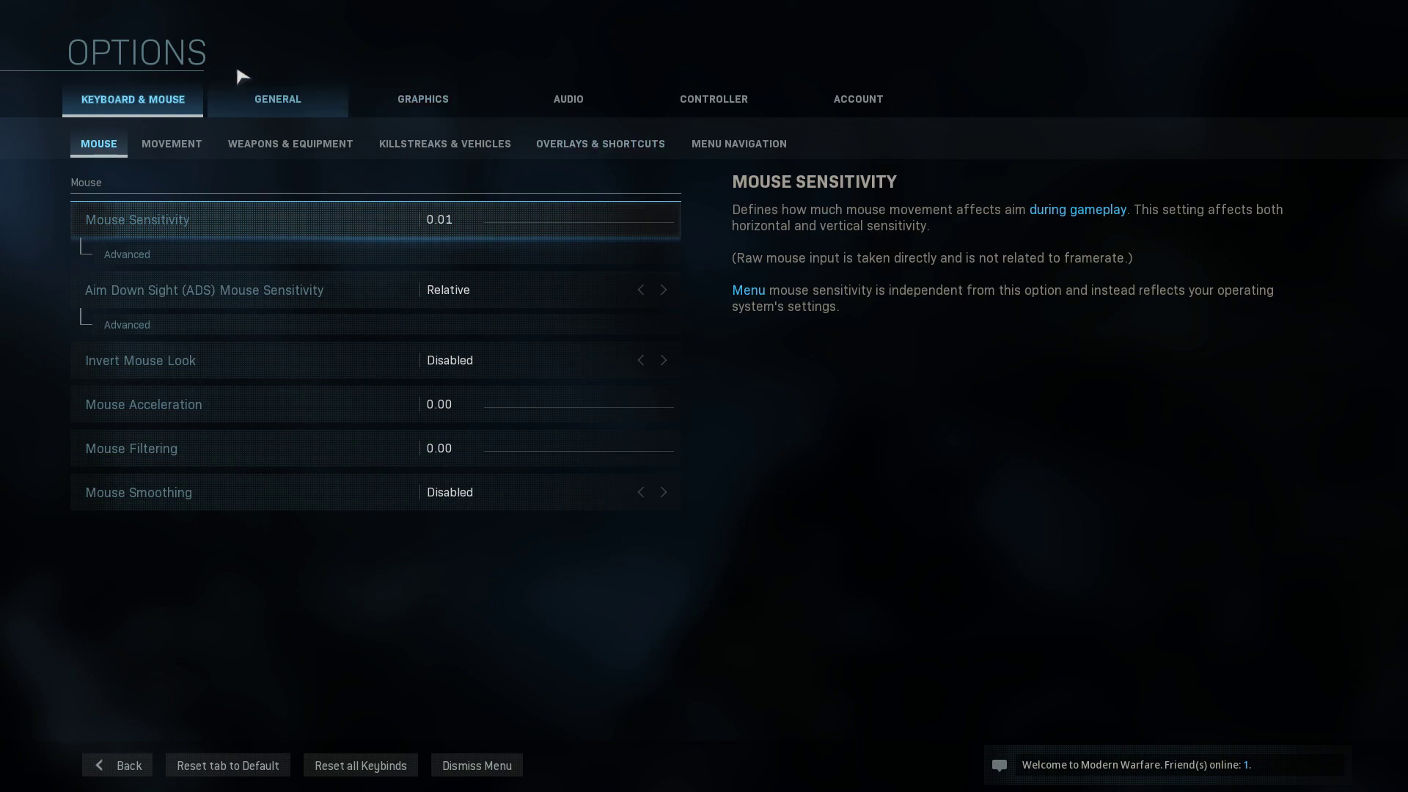
pyautogui.click(414, 101)
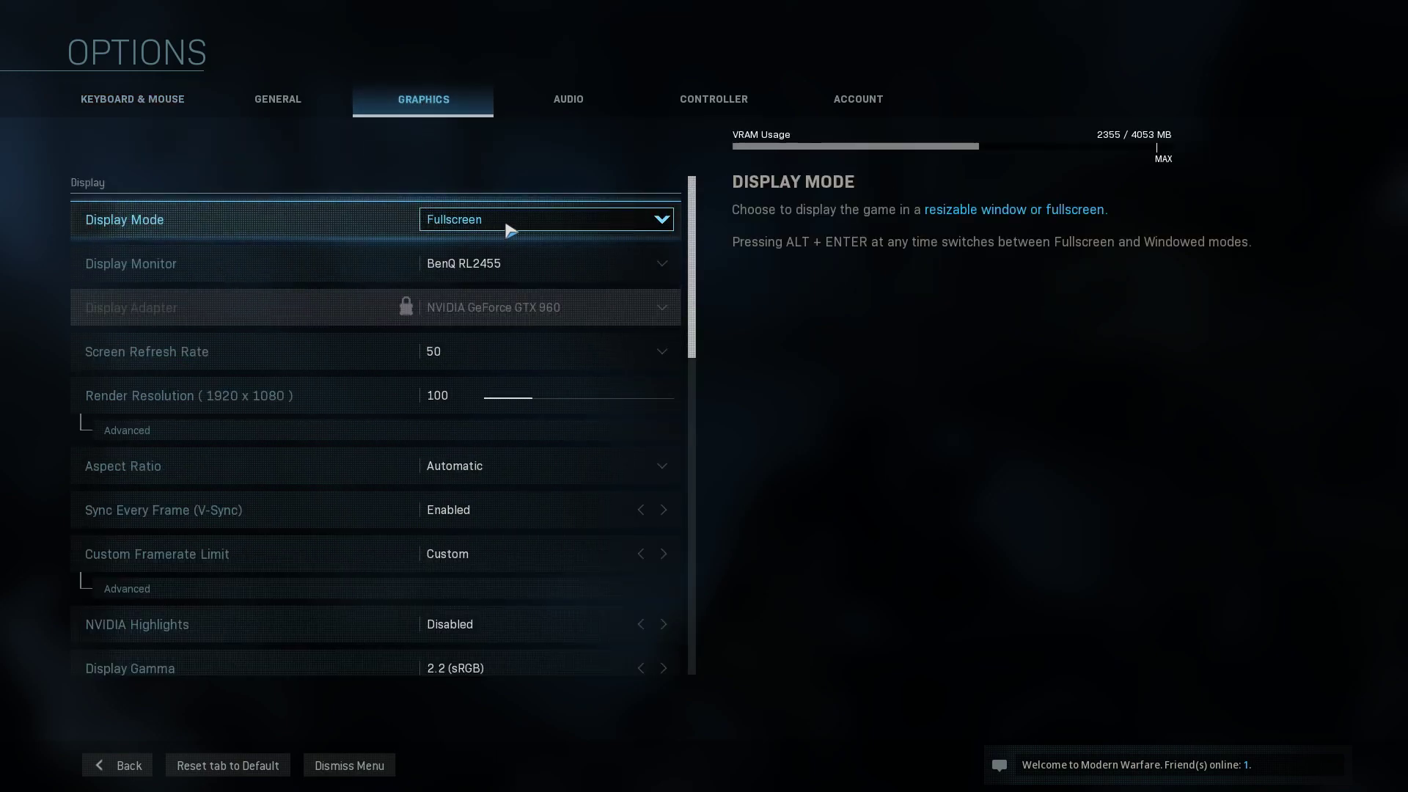
pyautogui.click(560, 219)
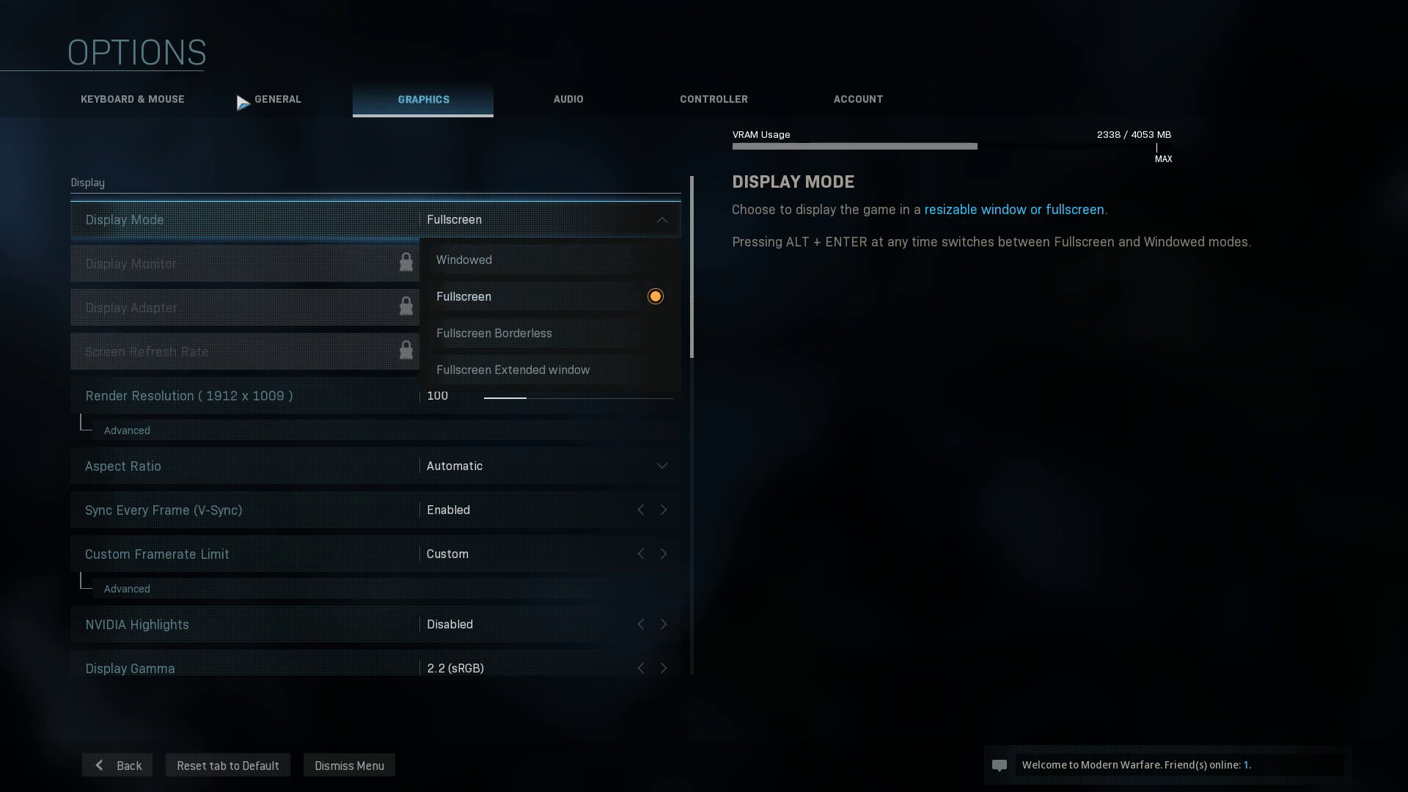
pyautogui.click(162, 97)
pyautogui.click(165, 105)
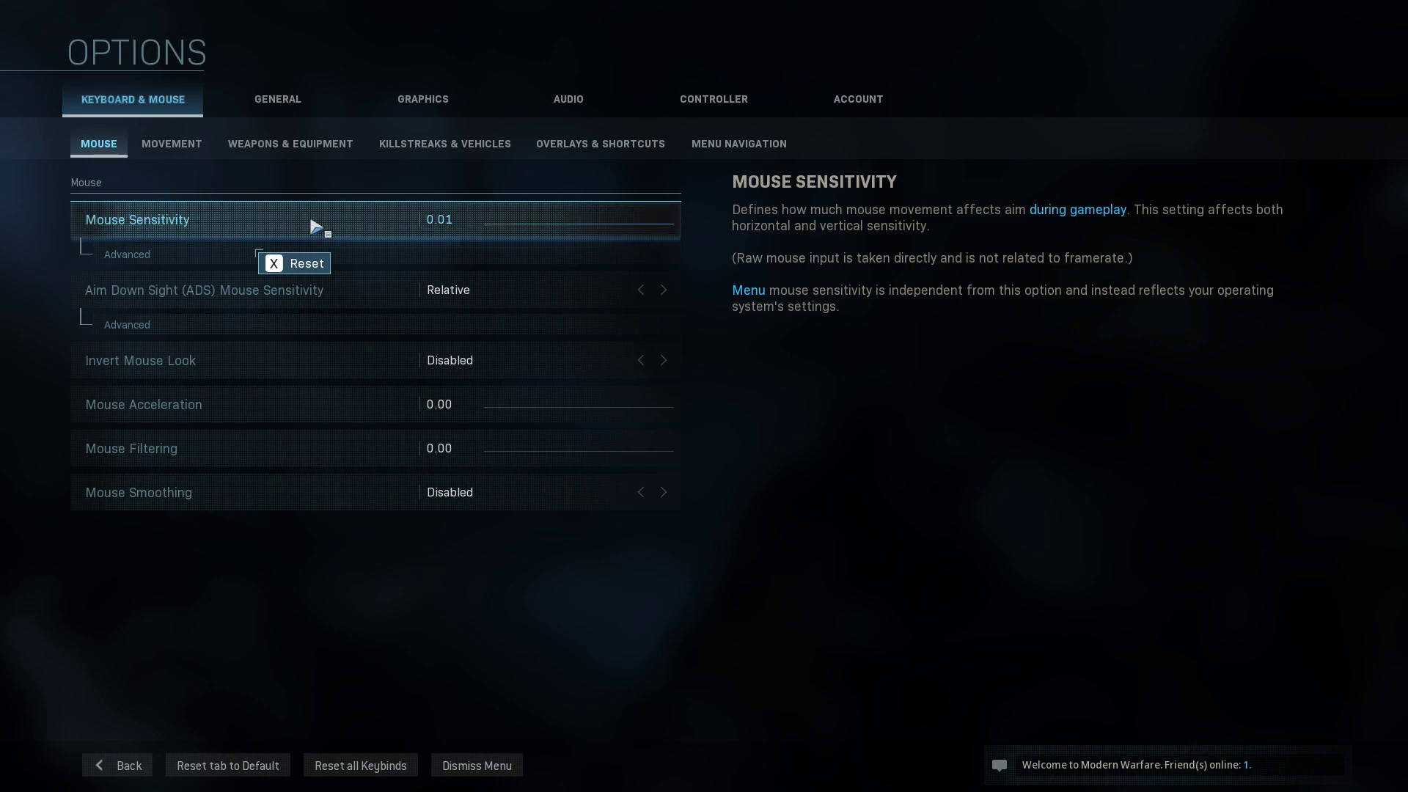
# Reset Mouse Sensitivity from 0.01 to its default 12.00.
pyautogui.click(506, 222)
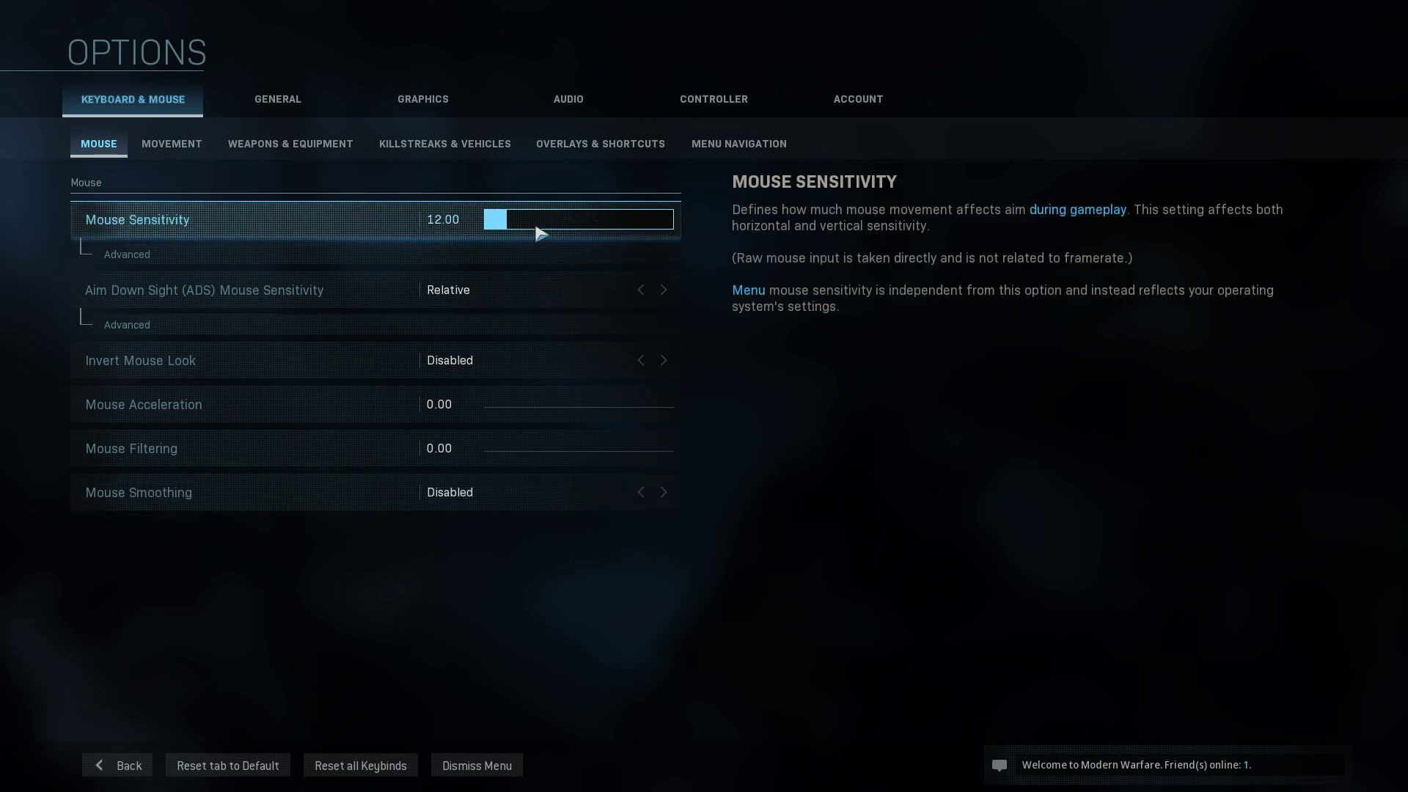
pyautogui.moveTo(536, 231); pyautogui.dragTo(346, 236)
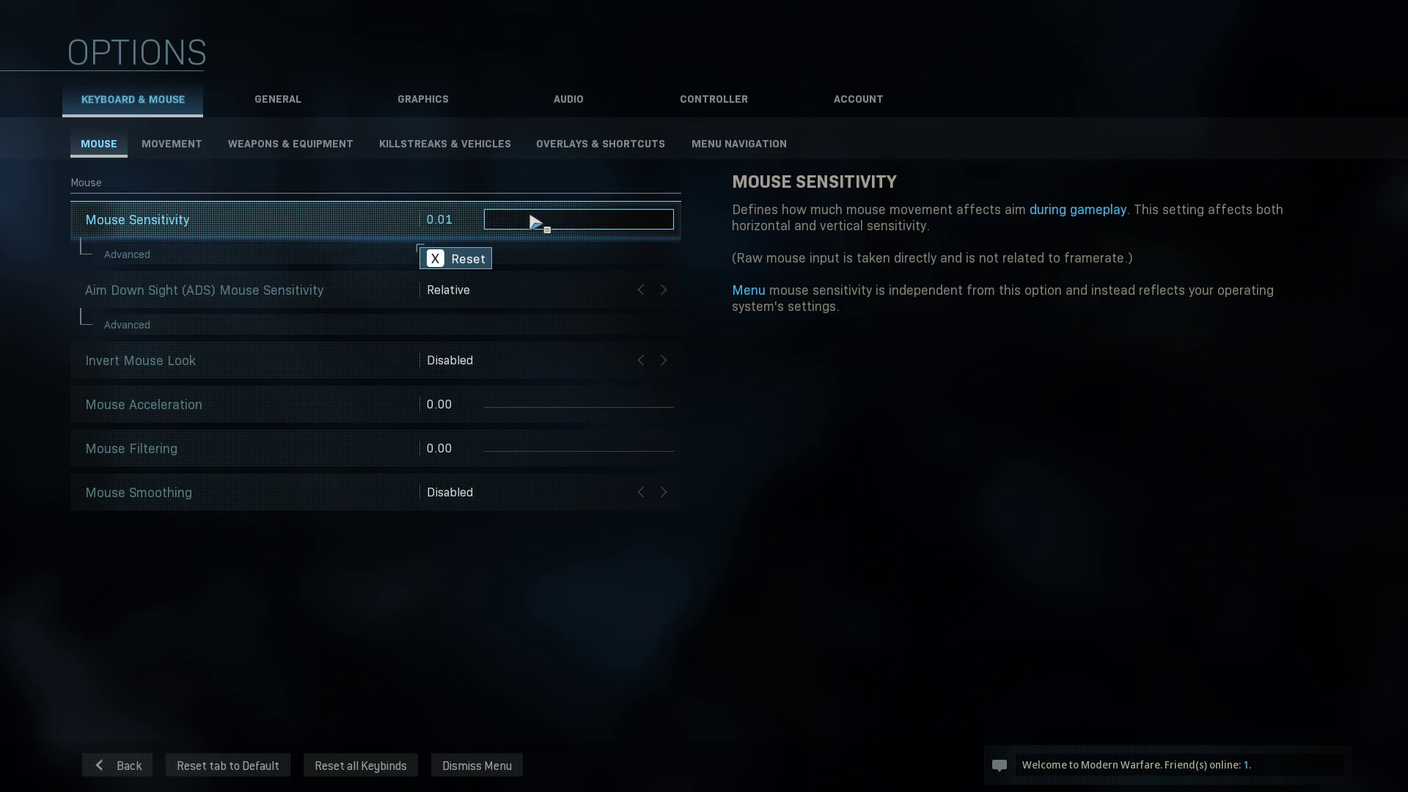
pyautogui.press('x')
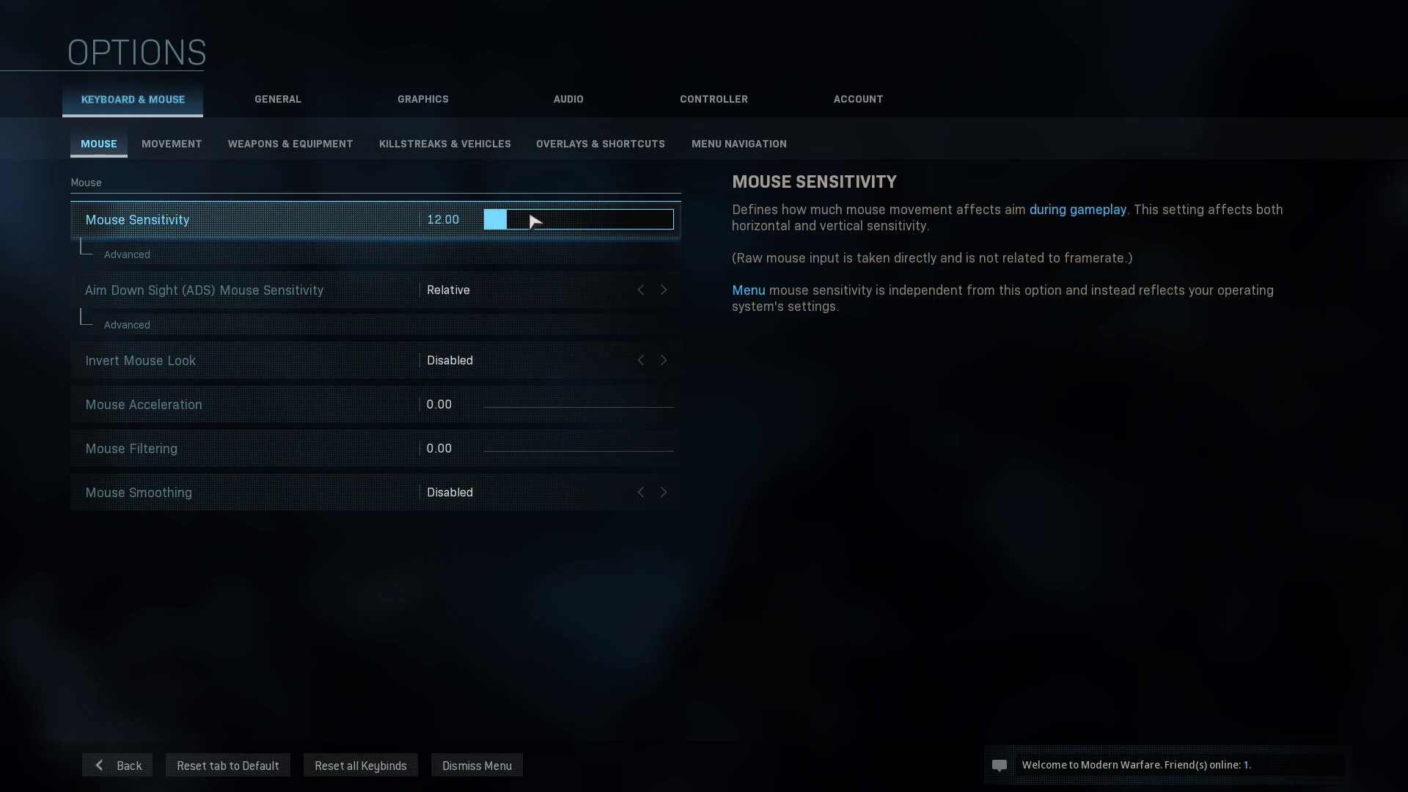